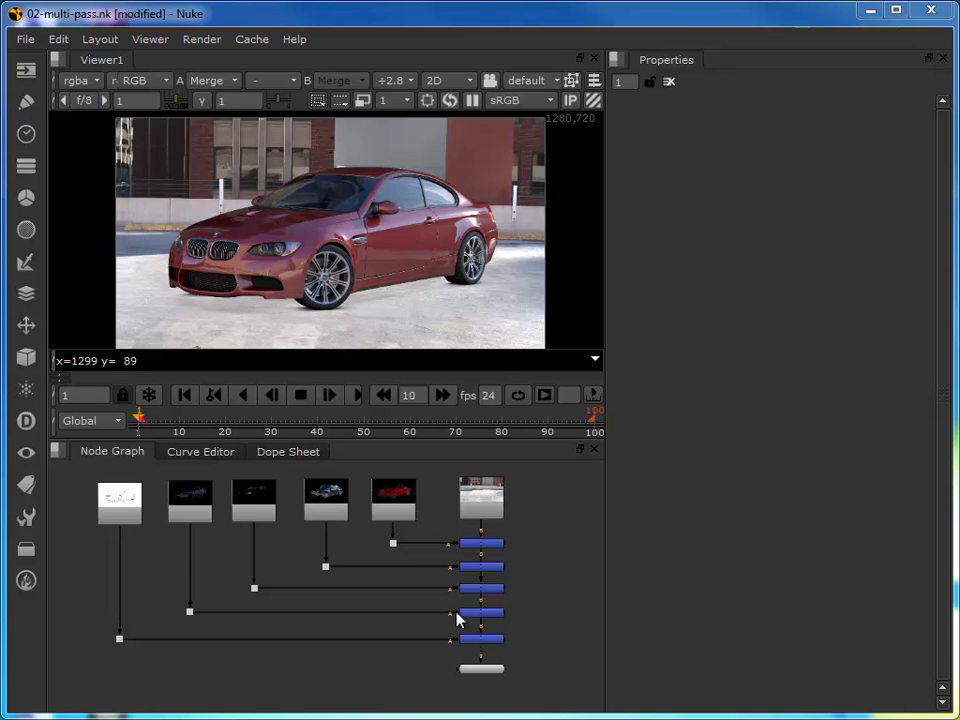
Shift the merge nodes, their dots and the viewer node down to leave room beneath the read nodes
drag(554, 692, 50, 540)
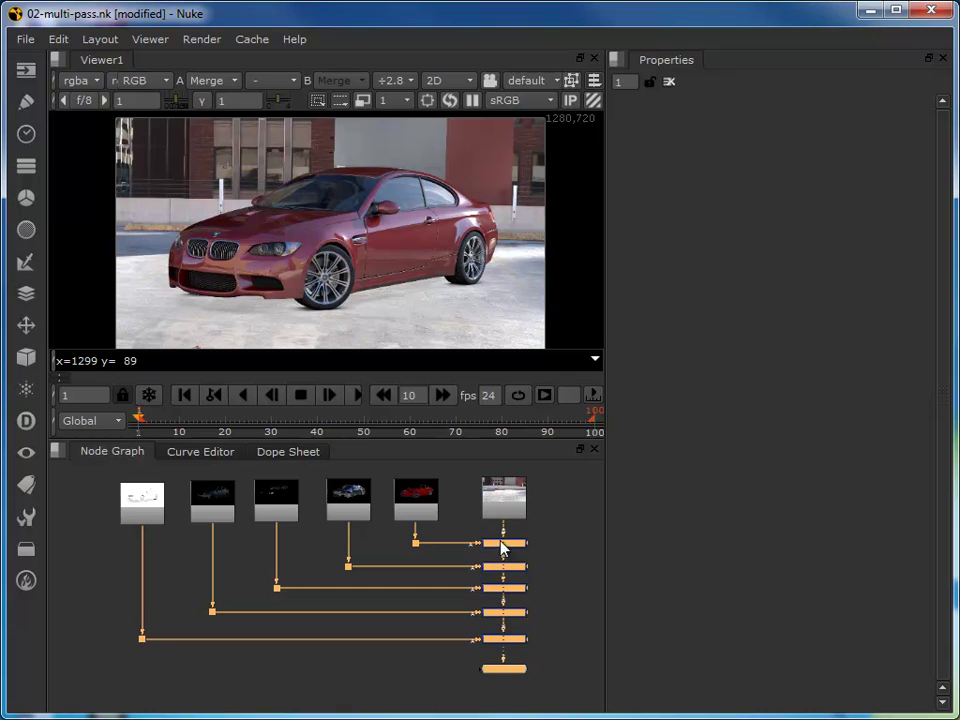
drag(500, 546, 498, 578)
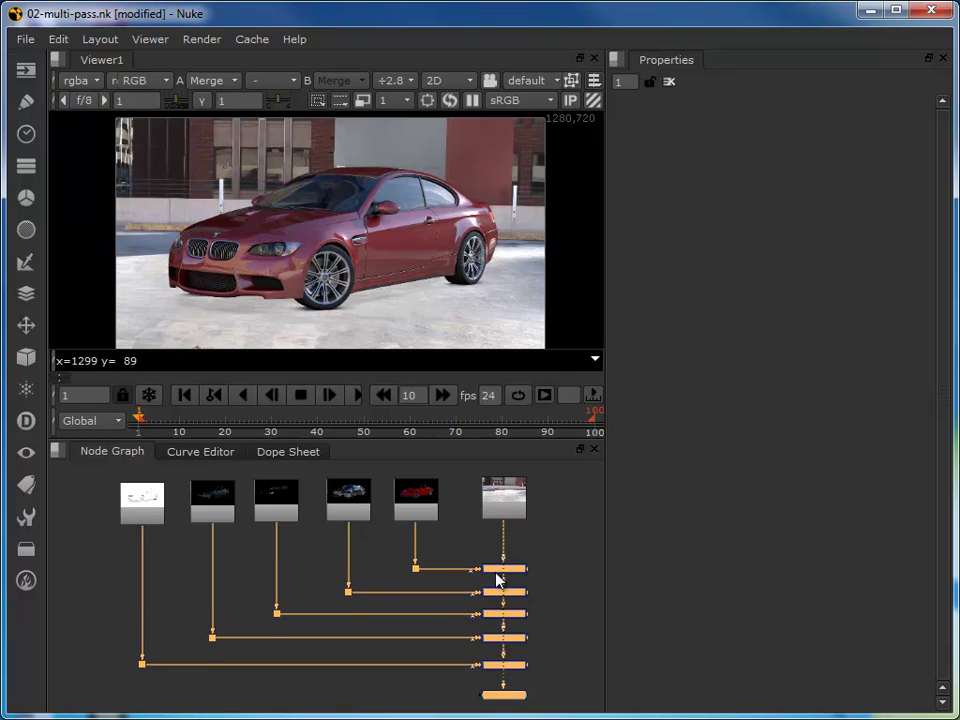
scroll(505, 572, down, 2)
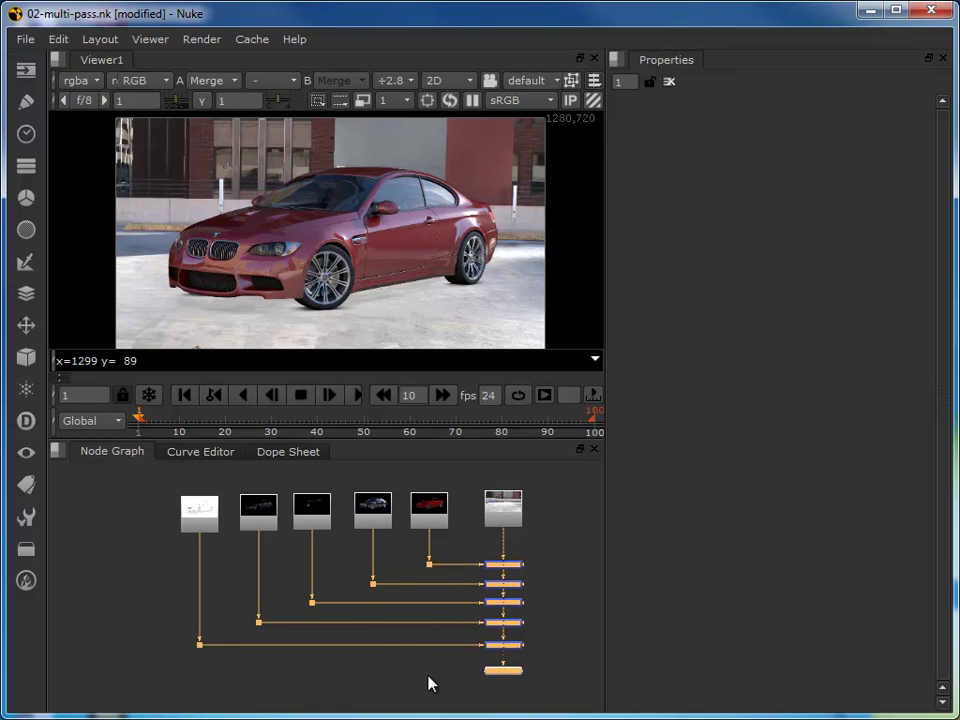
scroll(425, 540, up, 2)
click(452, 549)
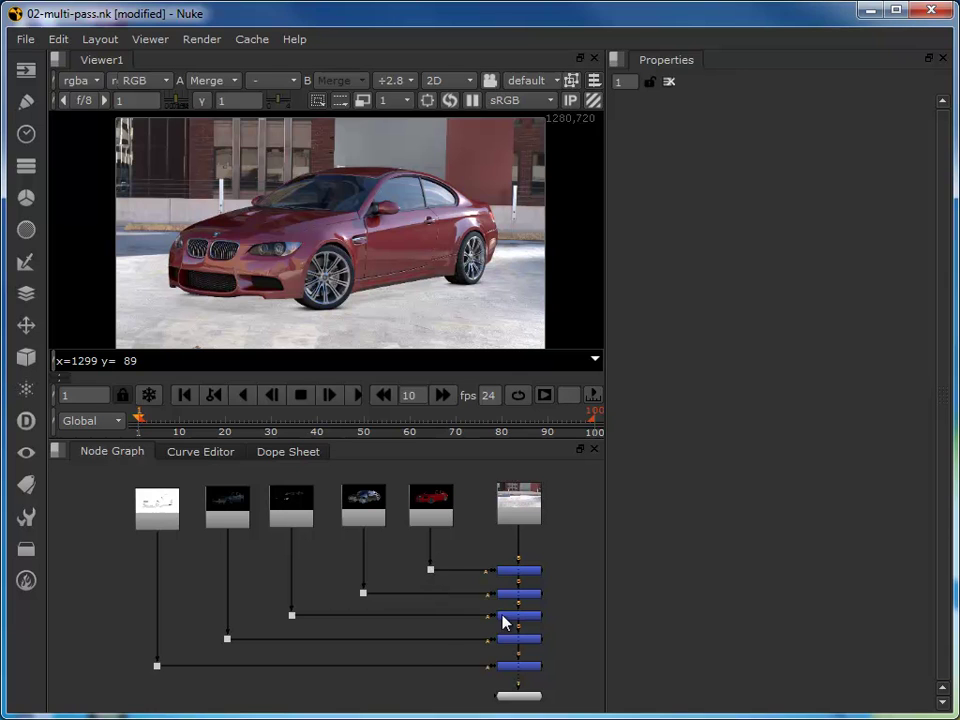
Reconnect the viewer to the diffuse pass's dot and place the viewer node beside the merge column
click(430, 508)
scroll(443, 537, up, 5)
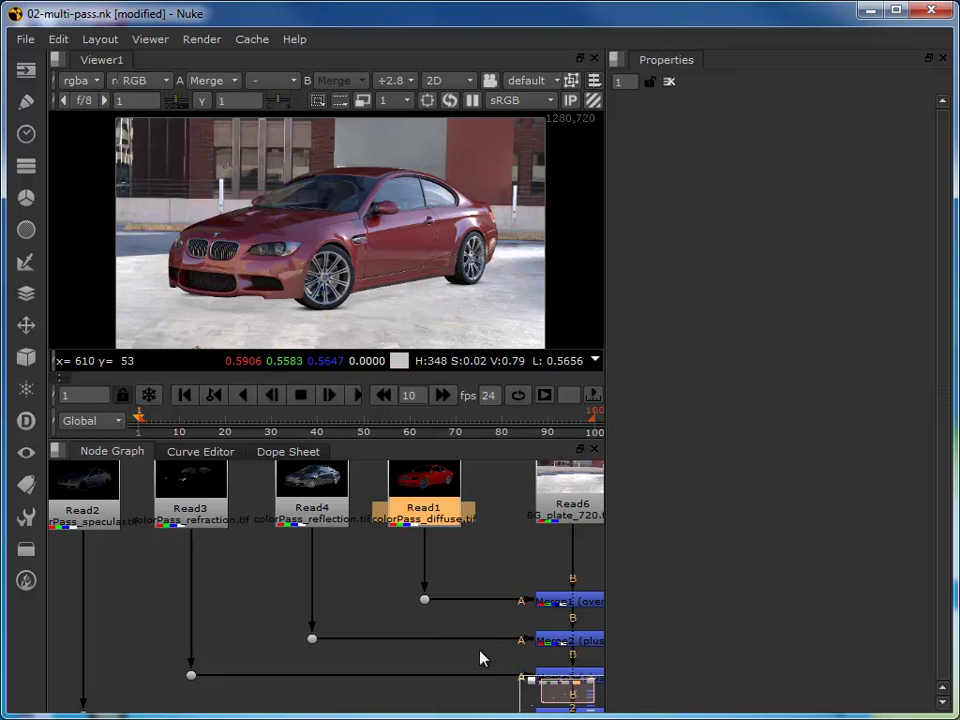
scroll(480, 657, down, 6)
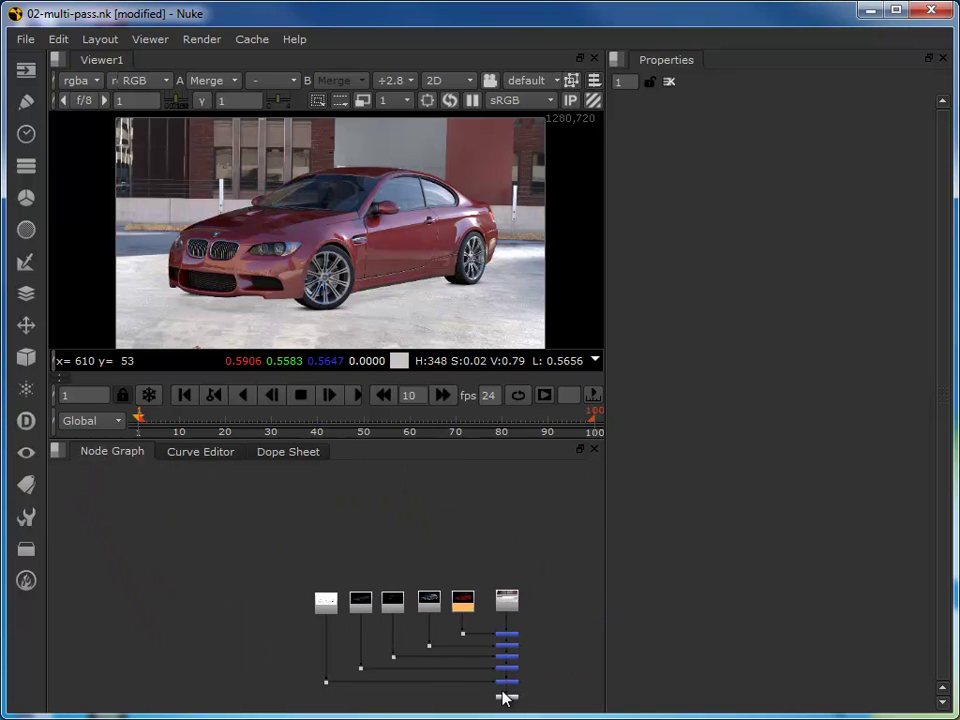
click(506, 703)
drag(511, 701, 519, 628)
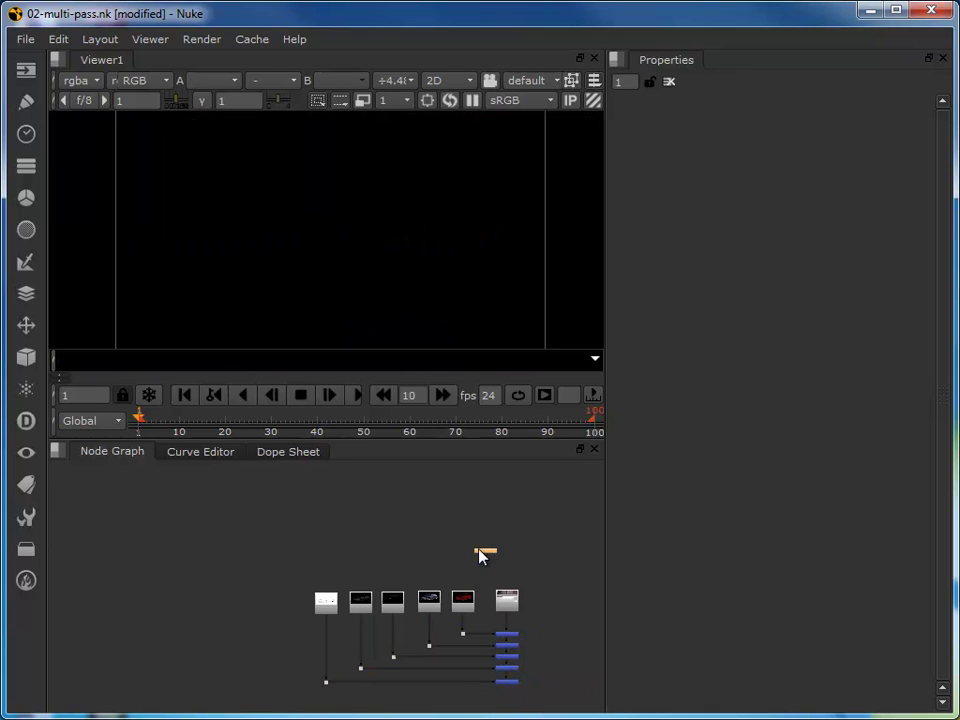
scroll(462, 665, up, 3)
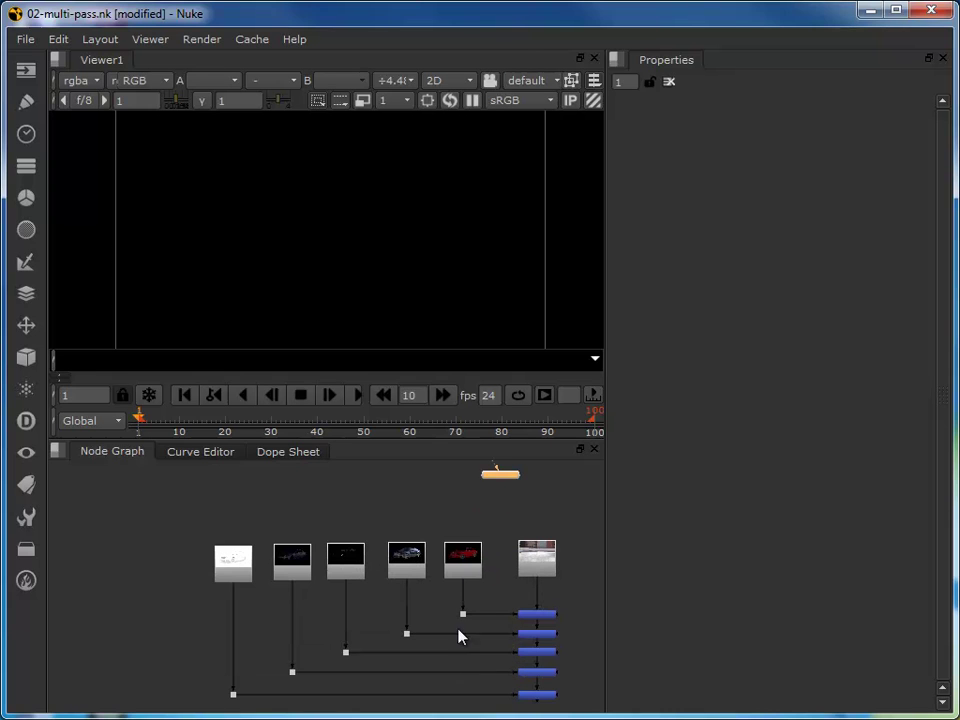
drag(493, 473, 465, 620)
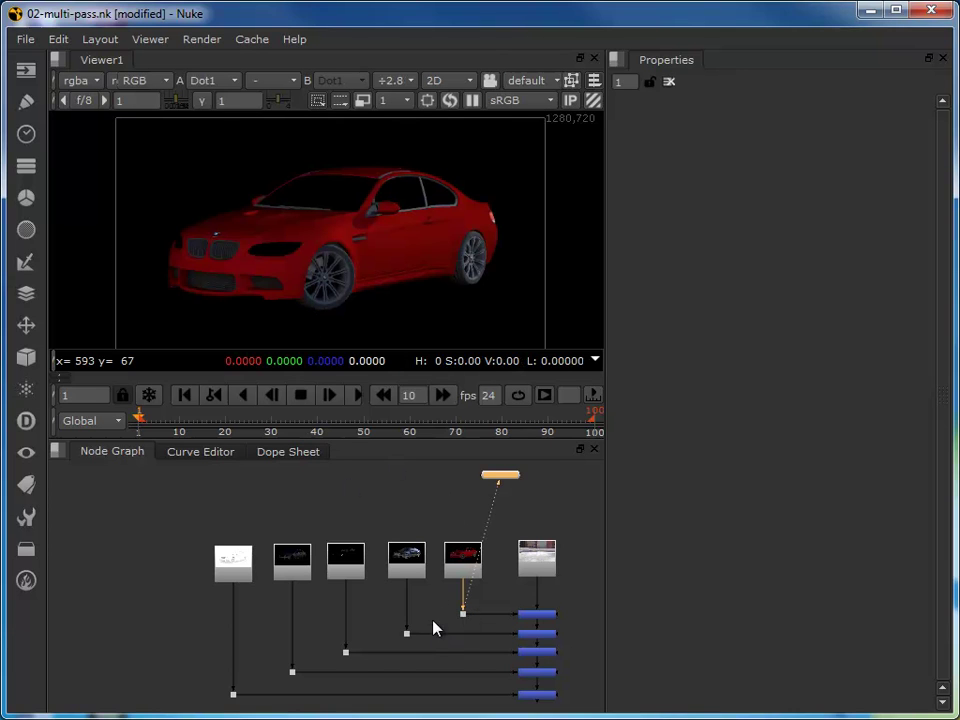
drag(506, 480, 582, 630)
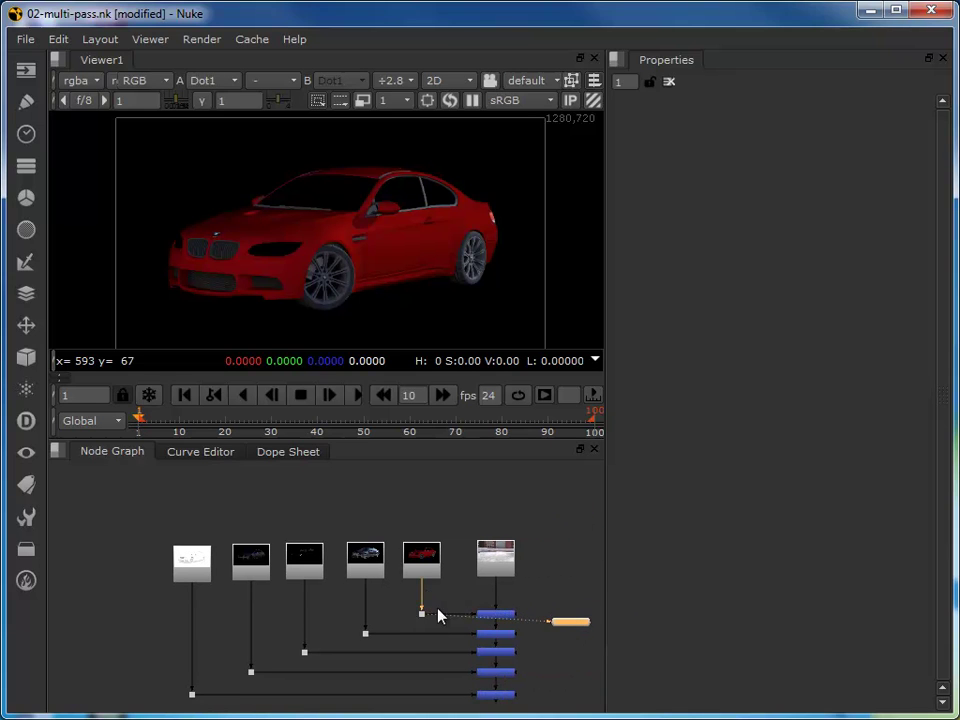
Add a HueShift node beneath the diffuse pass's read node and align the viewer node with the first merge
click(420, 565)
key(Tab)
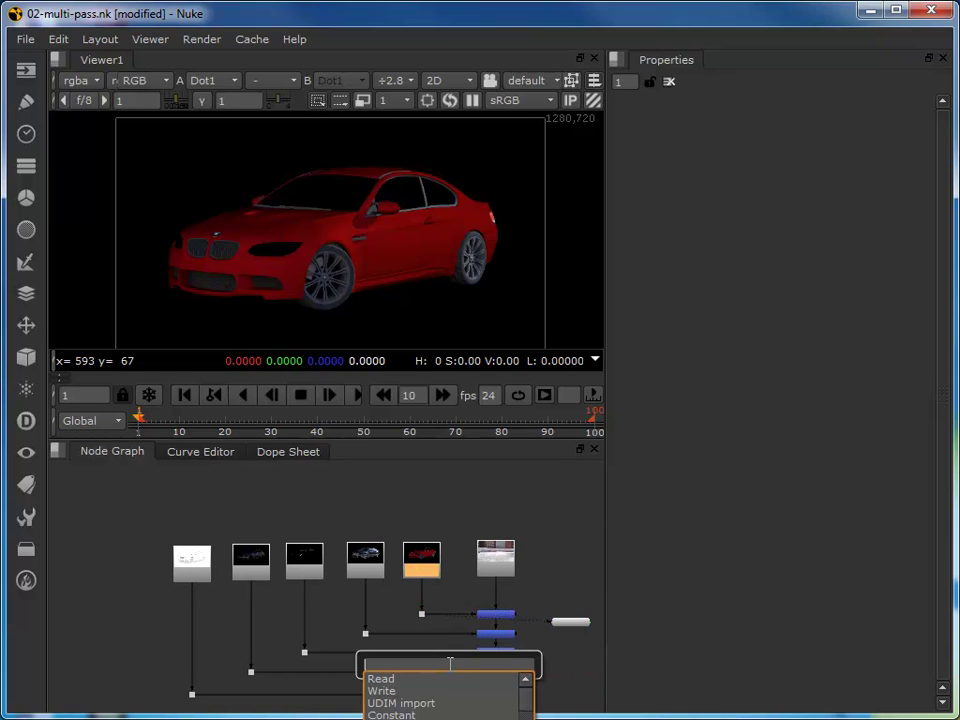
text(hue)
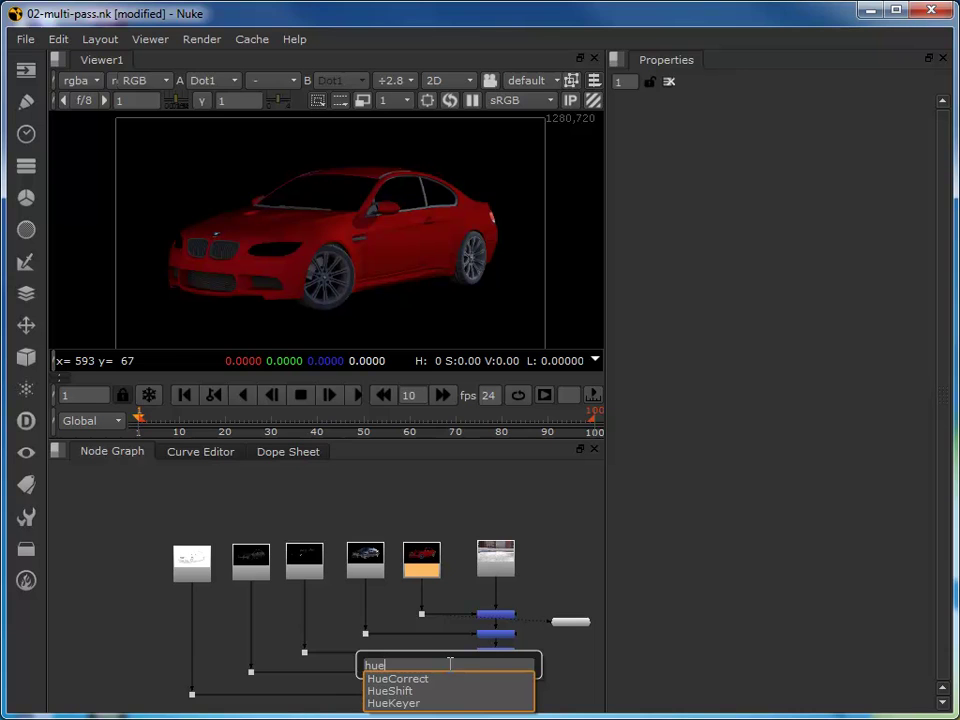
click(385, 691)
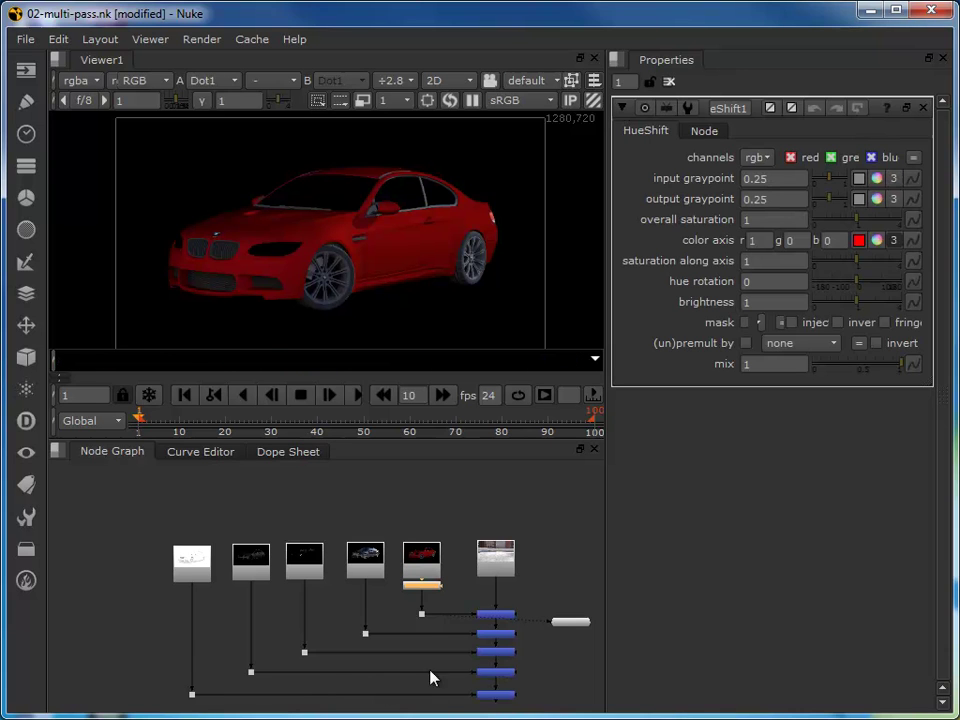
drag(411, 591, 417, 597)
drag(569, 624, 570, 618)
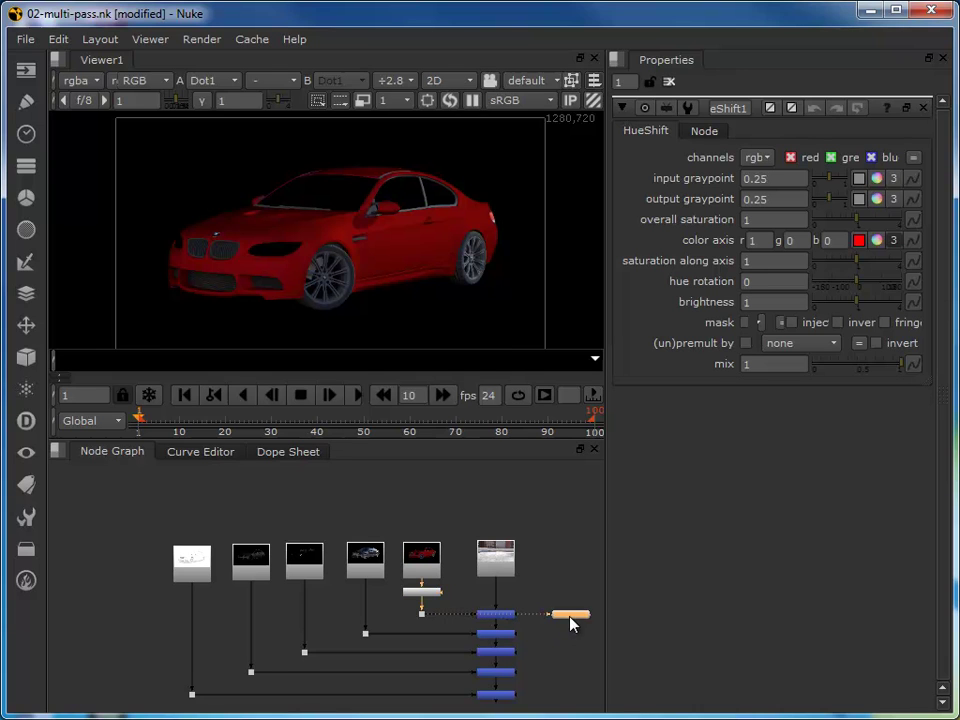
Set the HueShift's hue rotation to 180, overall saturation to 0.45 and brightness to 0.45
click(425, 565)
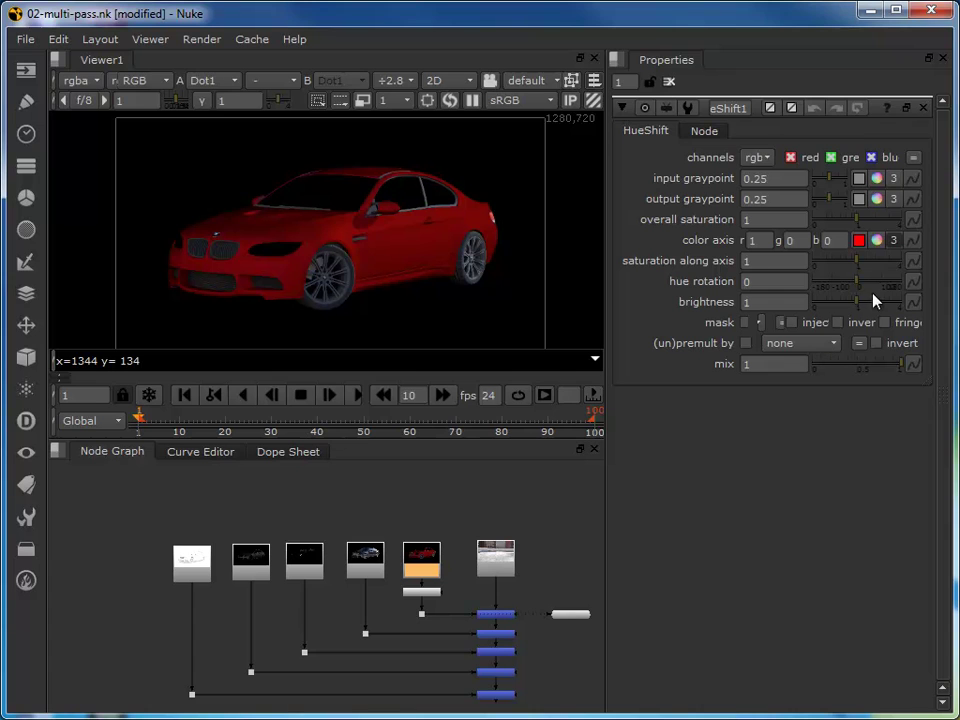
drag(857, 290, 955, 316)
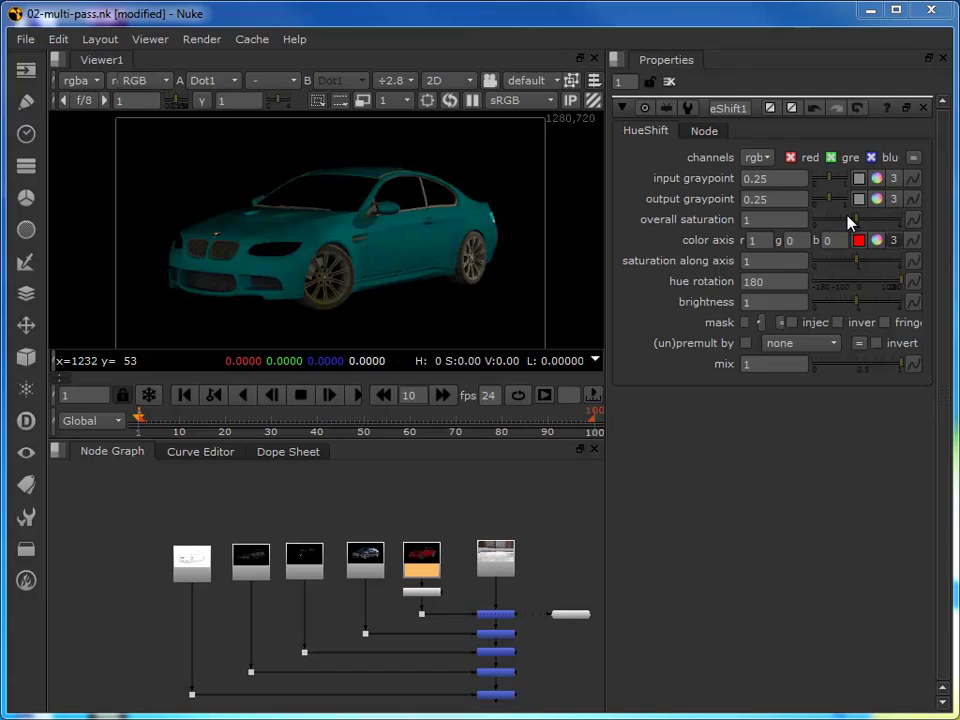
drag(853, 225, 844, 226)
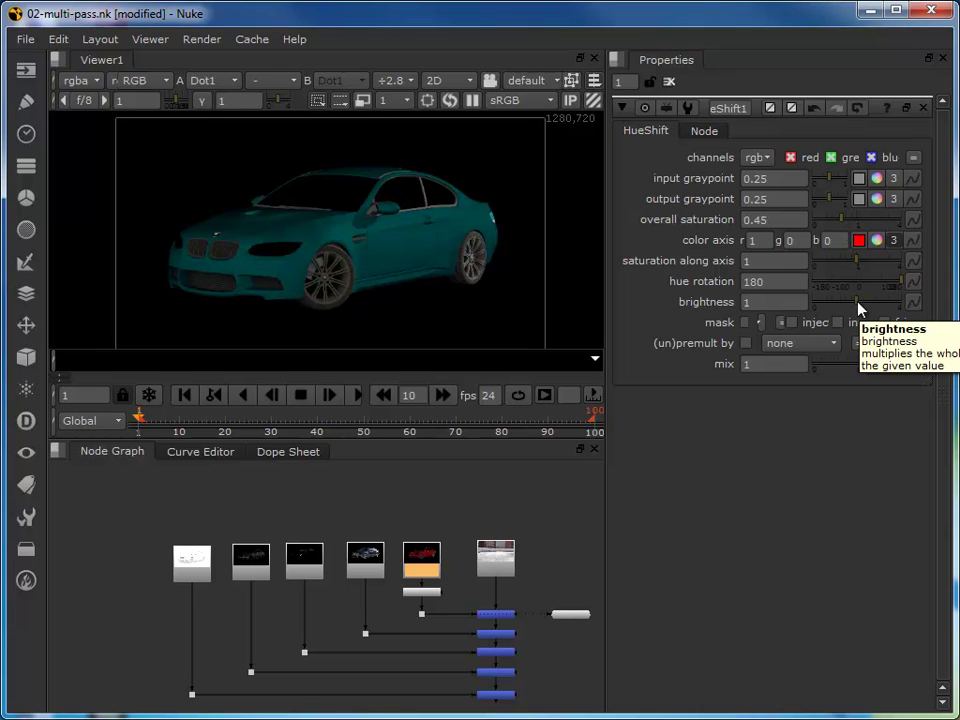
drag(857, 308, 843, 314)
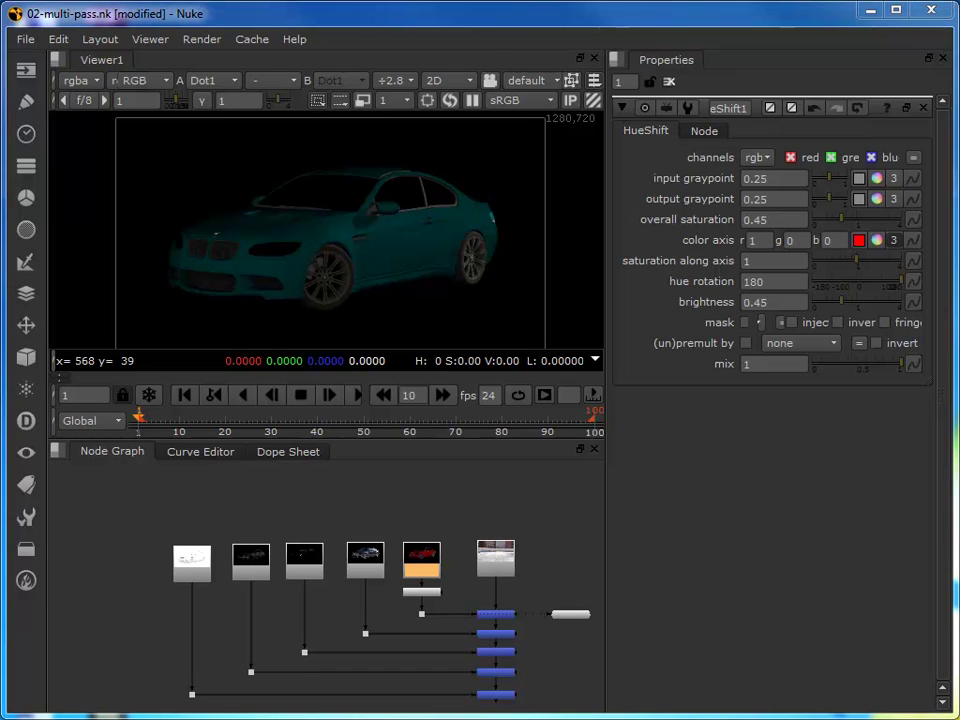
Connect the viewer to the last merge node and inspect the recoloured car in the full composite
drag(533, 615, 533, 644)
drag(432, 640, 456, 630)
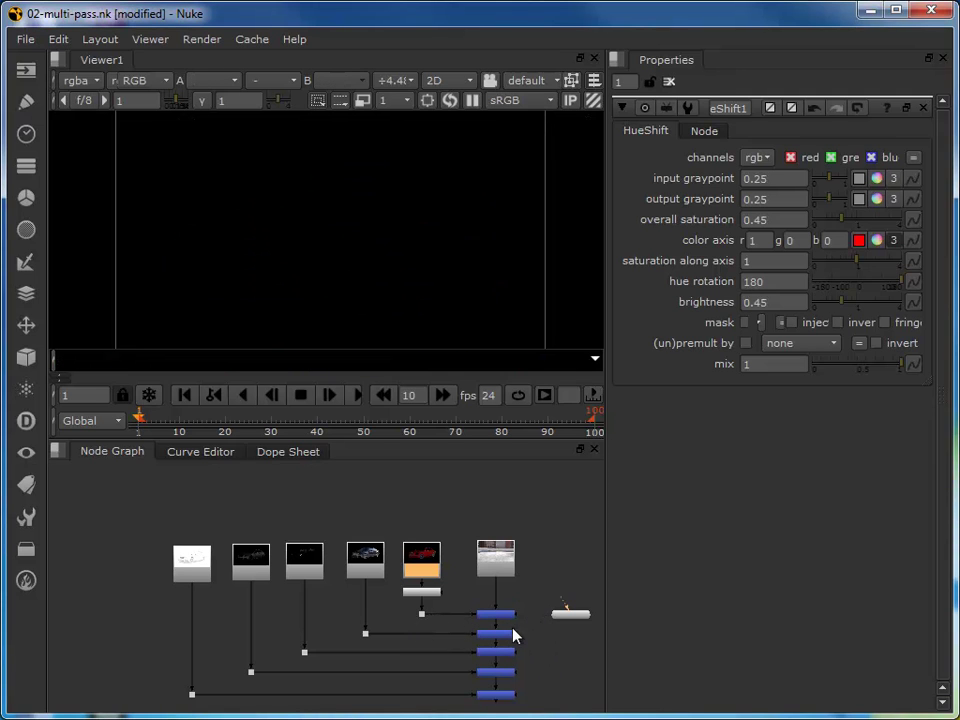
drag(561, 613, 511, 695)
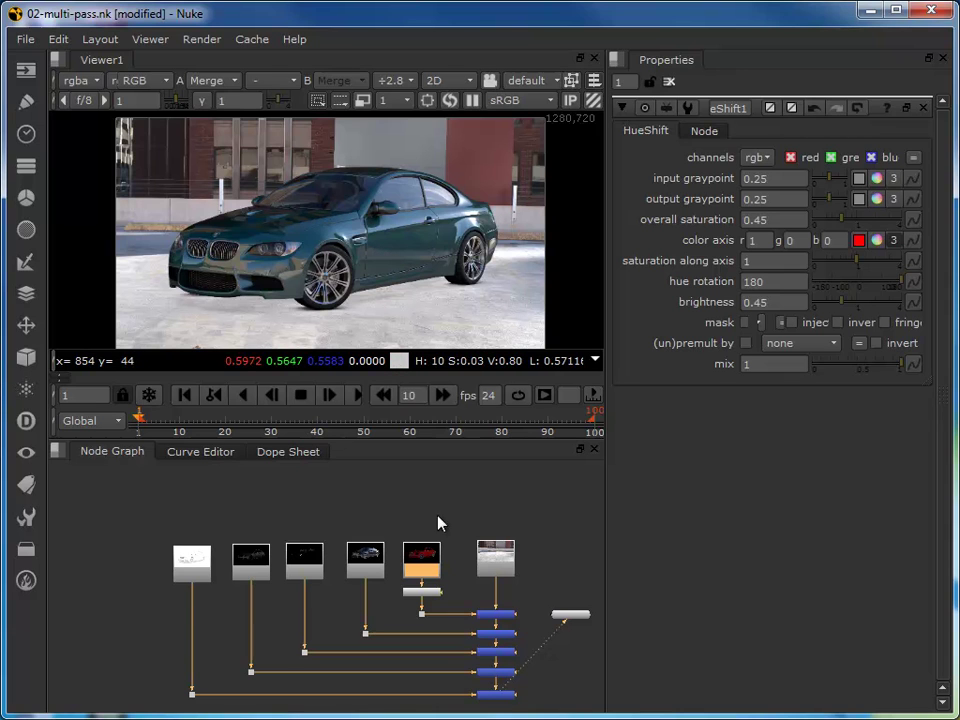
click(423, 592)
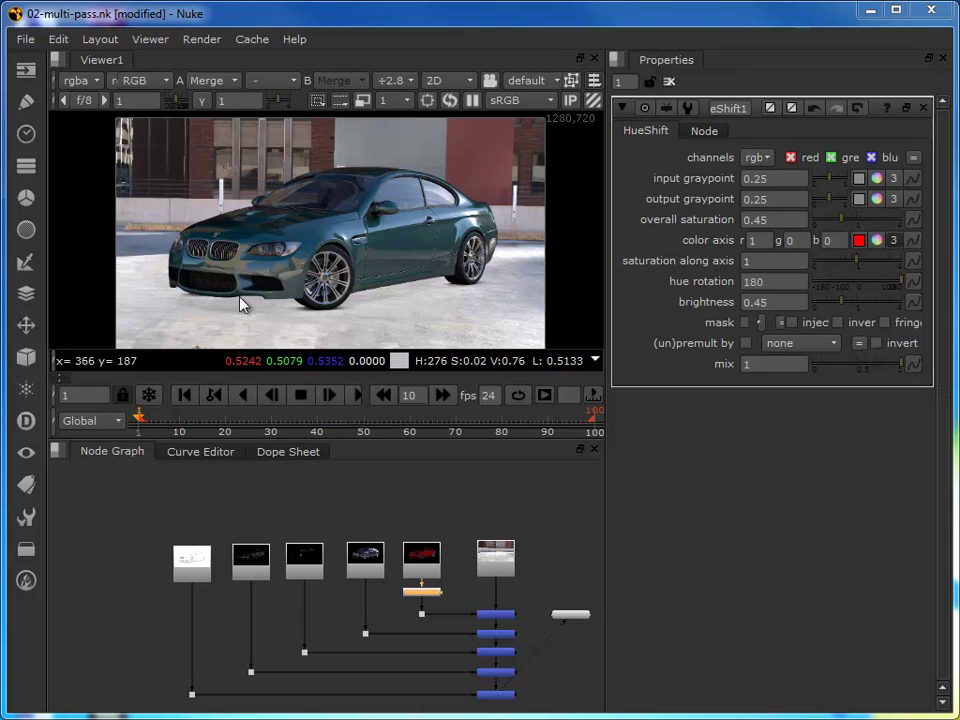
scroll(285, 287, up, 4)
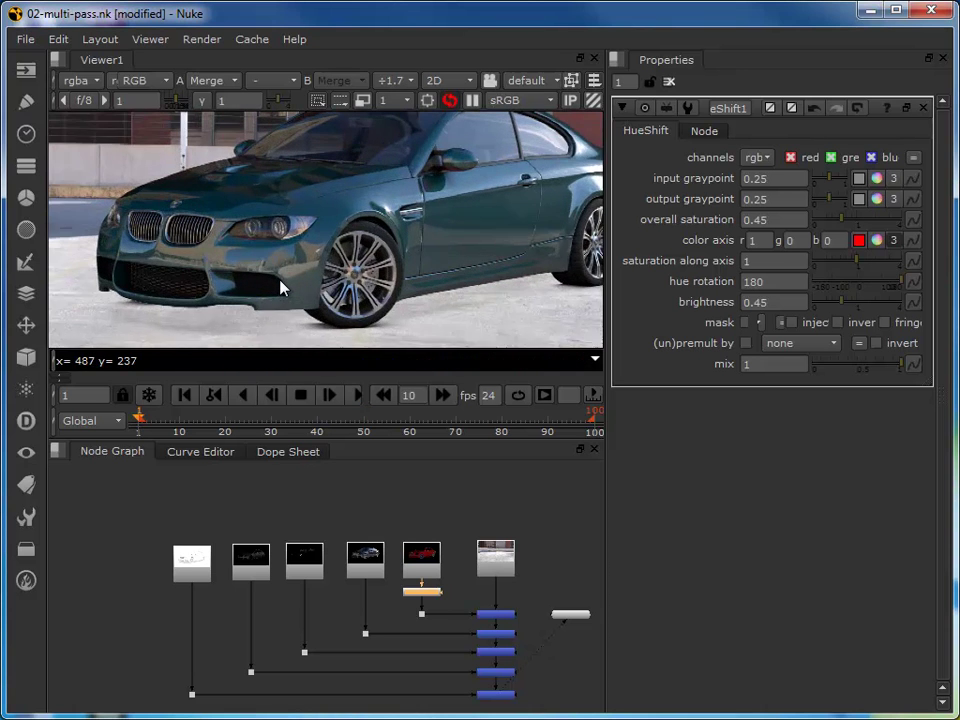
scroll(281, 287, down, 3)
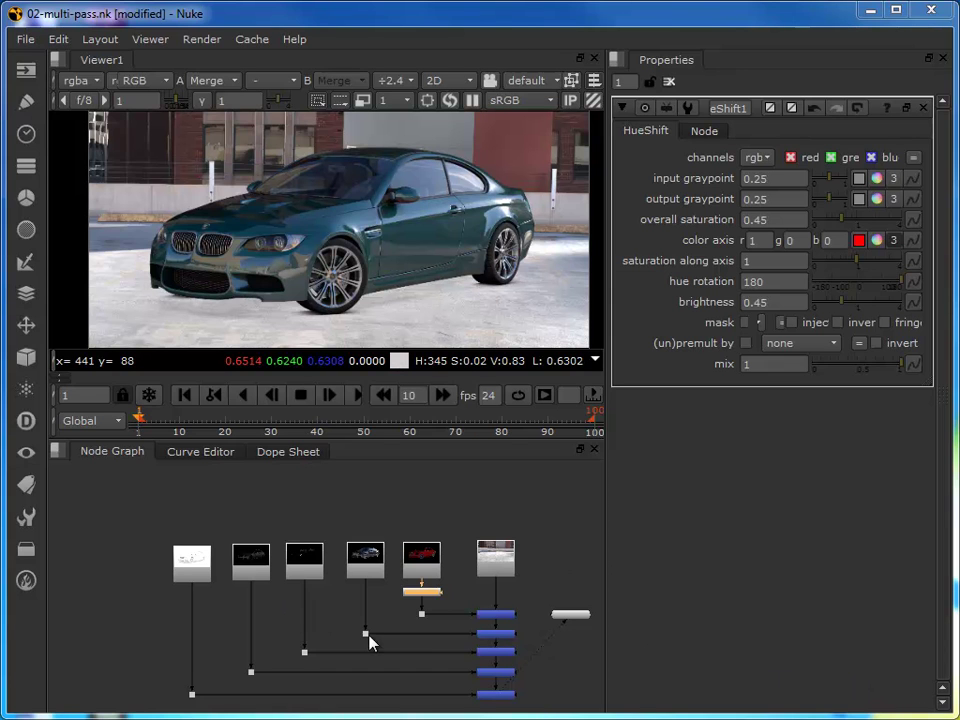
Move the AO, specular and refraction read nodes with their dots away from the reflection pass to open a gap
scroll(330, 615, up, 3)
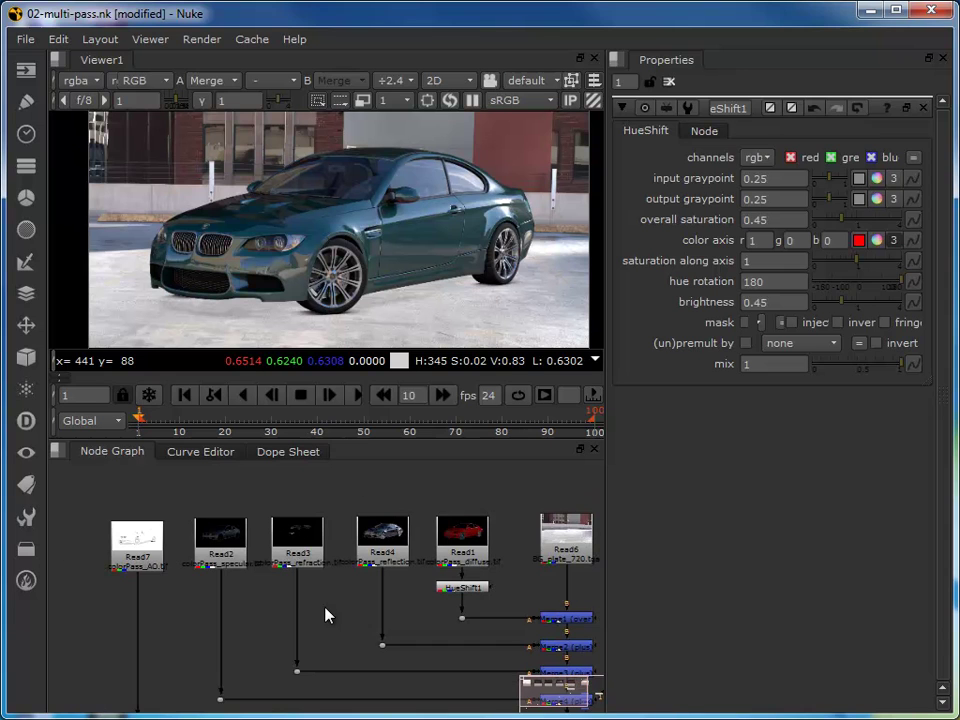
drag(68, 488, 323, 716)
scroll(284, 531, up, 2)
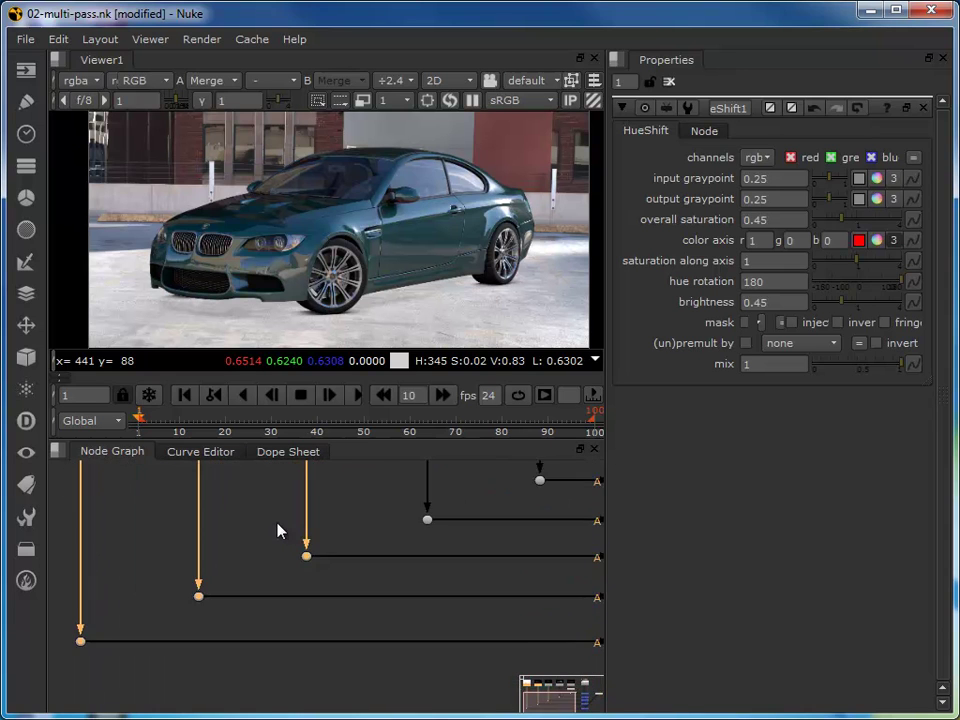
scroll(280, 530, down, 3)
mouse_move(296, 532)
mouse_down()
mouse_move(274, 523)
mouse_move(279, 542)
mouse_move(296, 548)
mouse_up()
scroll(294, 544, down, 4)
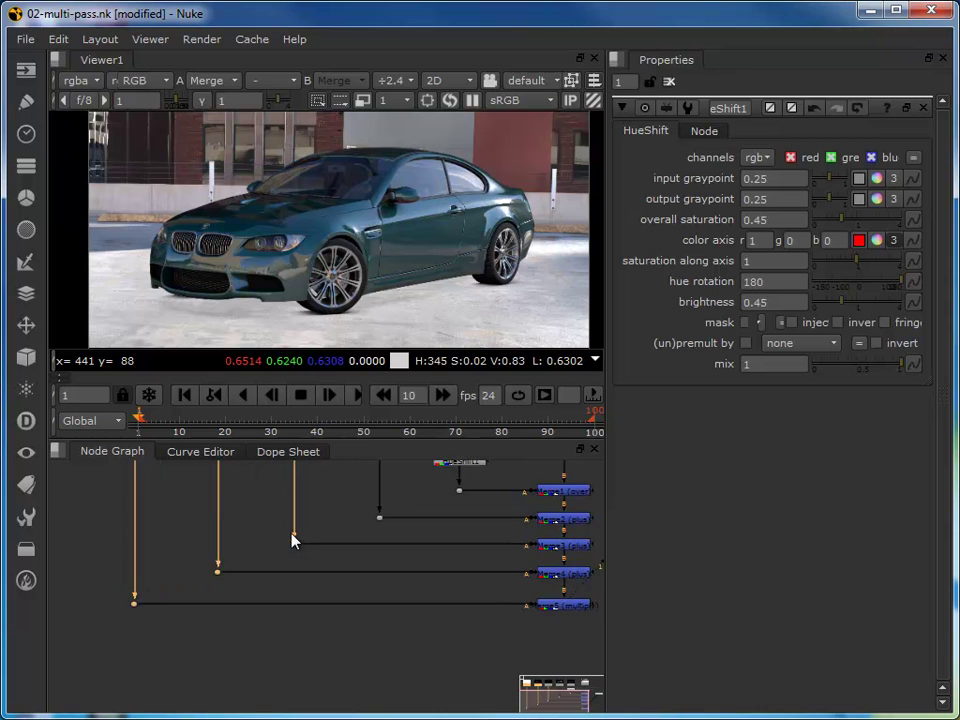
drag(188, 615, 254, 523)
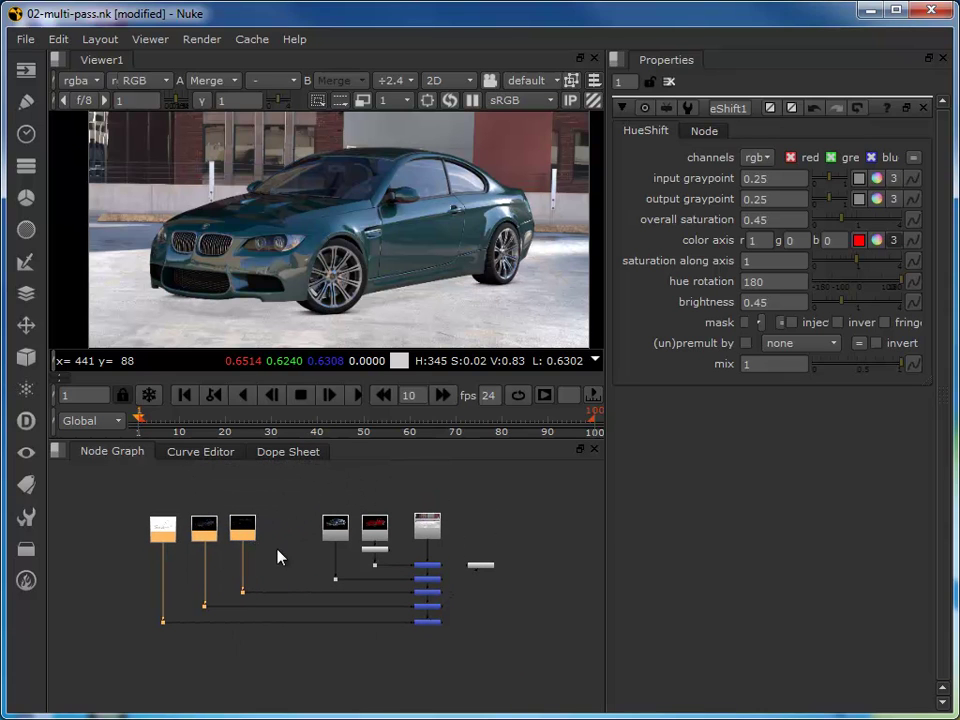
scroll(282, 545, up, 2)
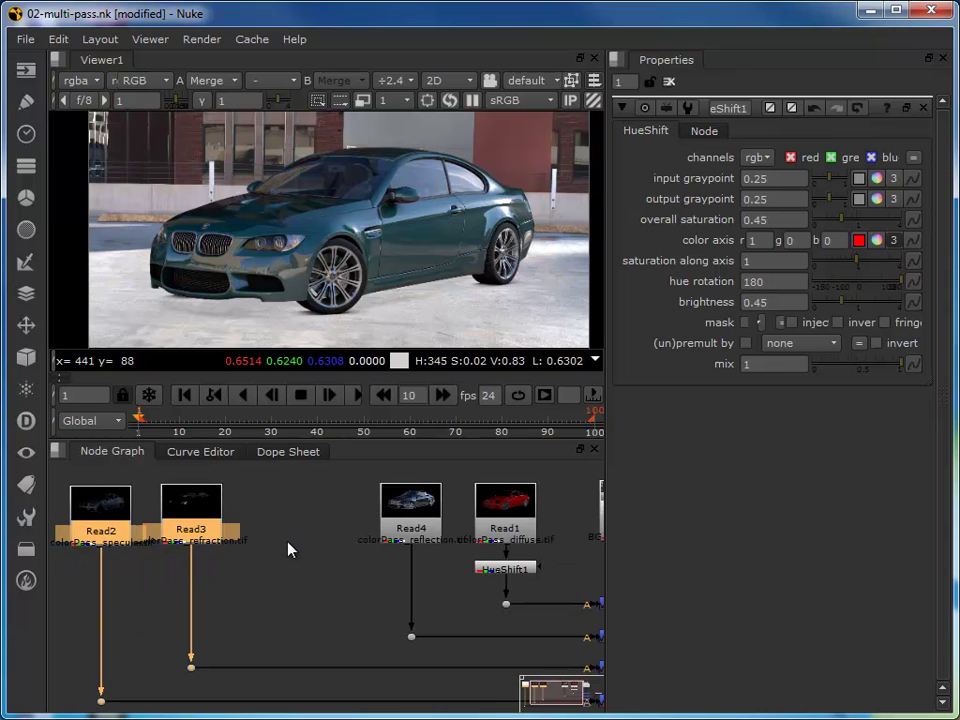
scroll(437, 592, down, 1)
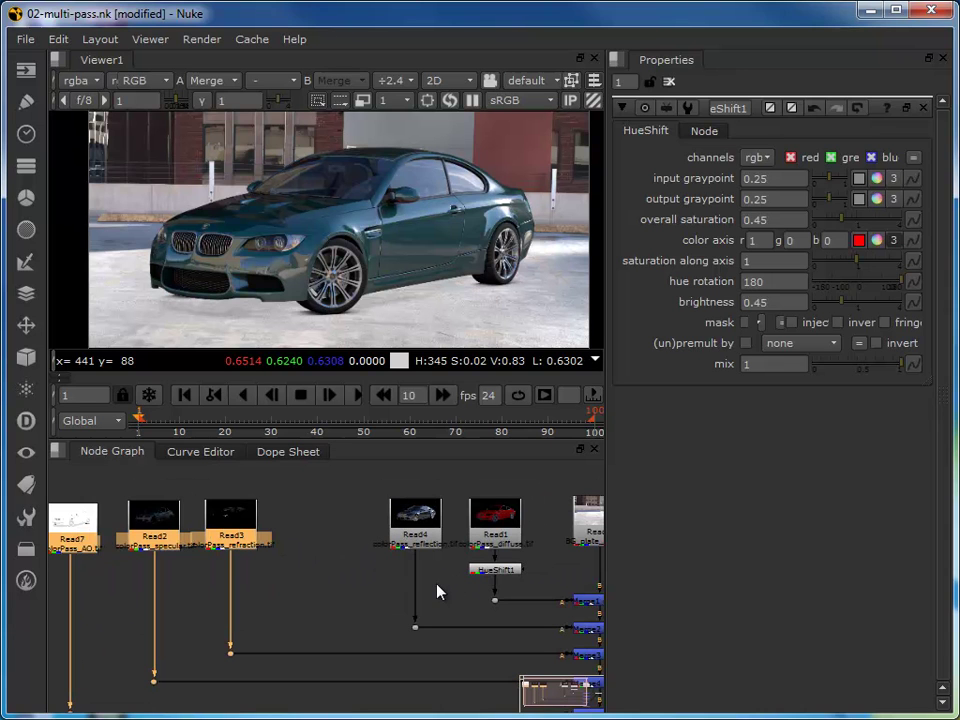
Add a ColorCorrect node beneath the reflection pass's read node and set its master gamma to 0.75
click(423, 530)
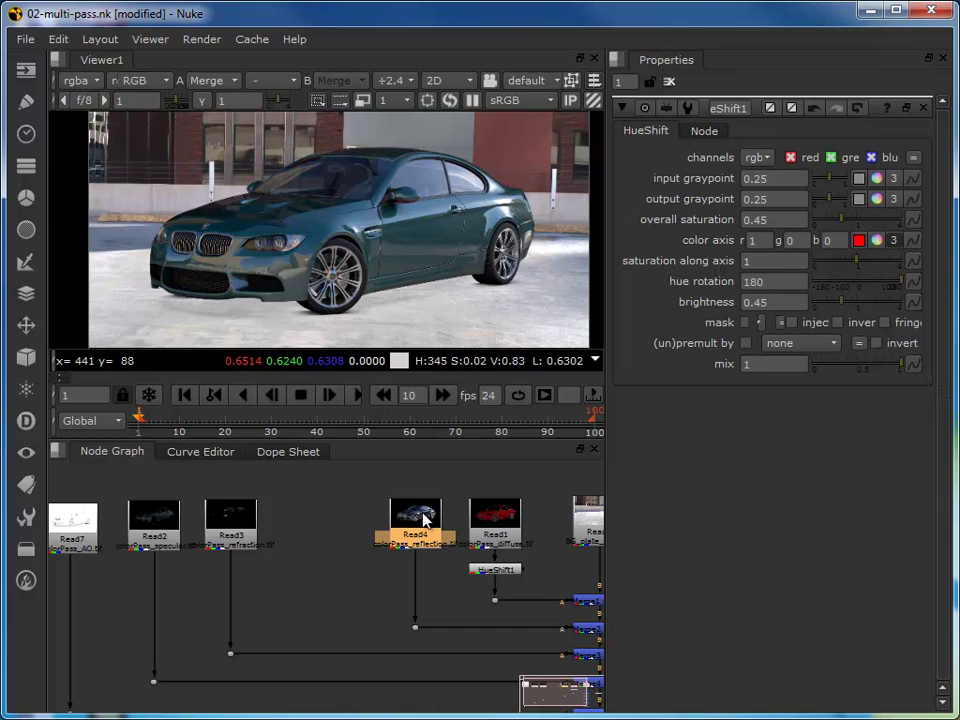
key(c)
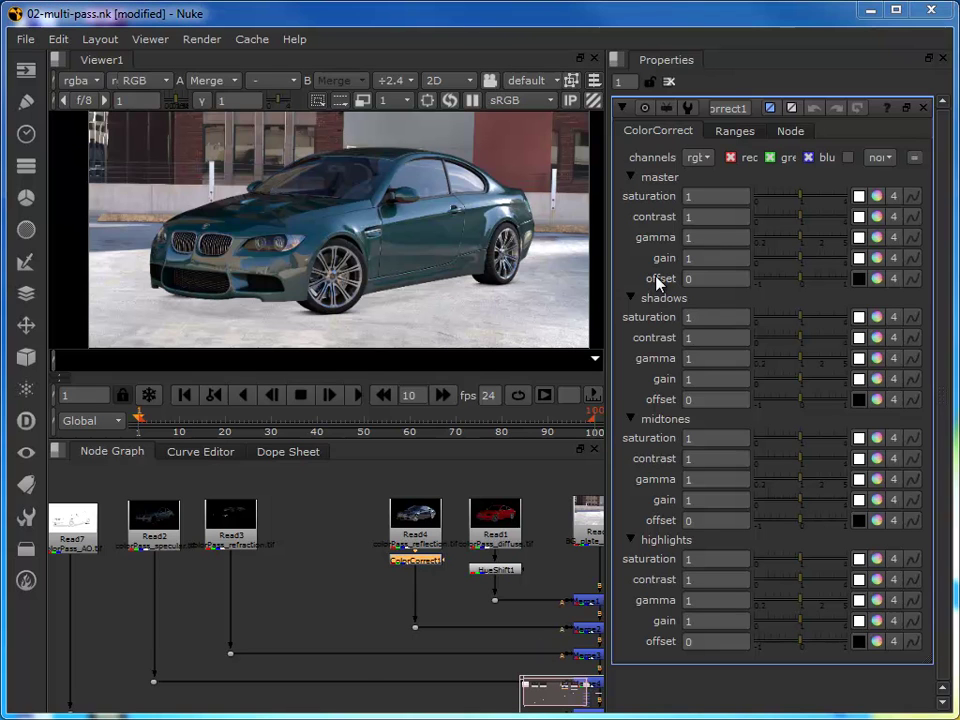
drag(800, 205, 793, 245)
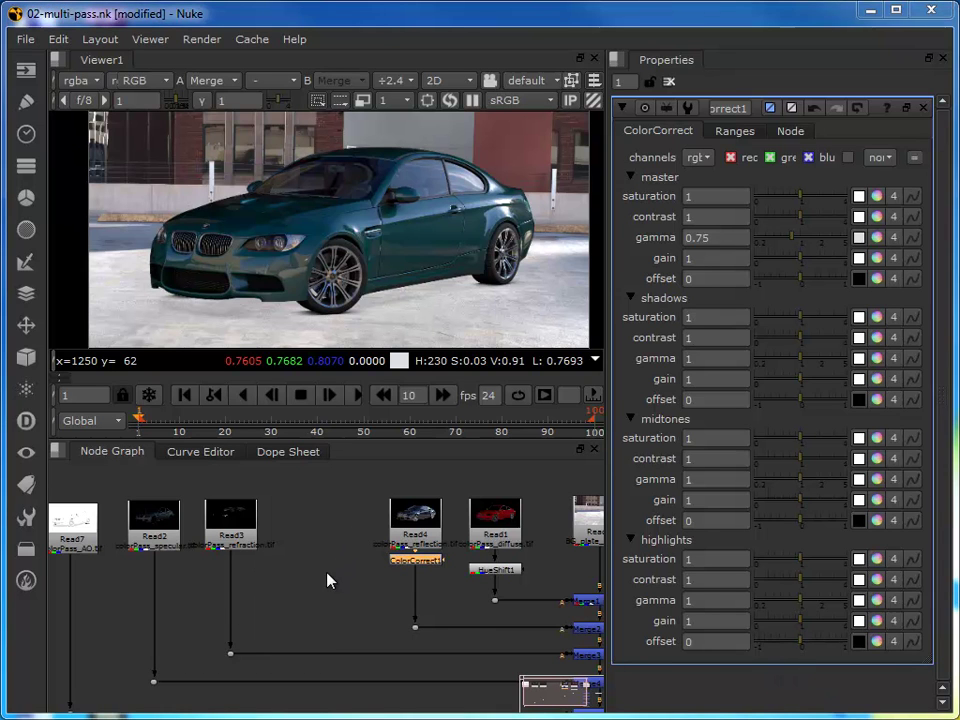
Add an unconnected Keylight node in the gap between the refraction and reflection passes
key(Tab)
text(k)
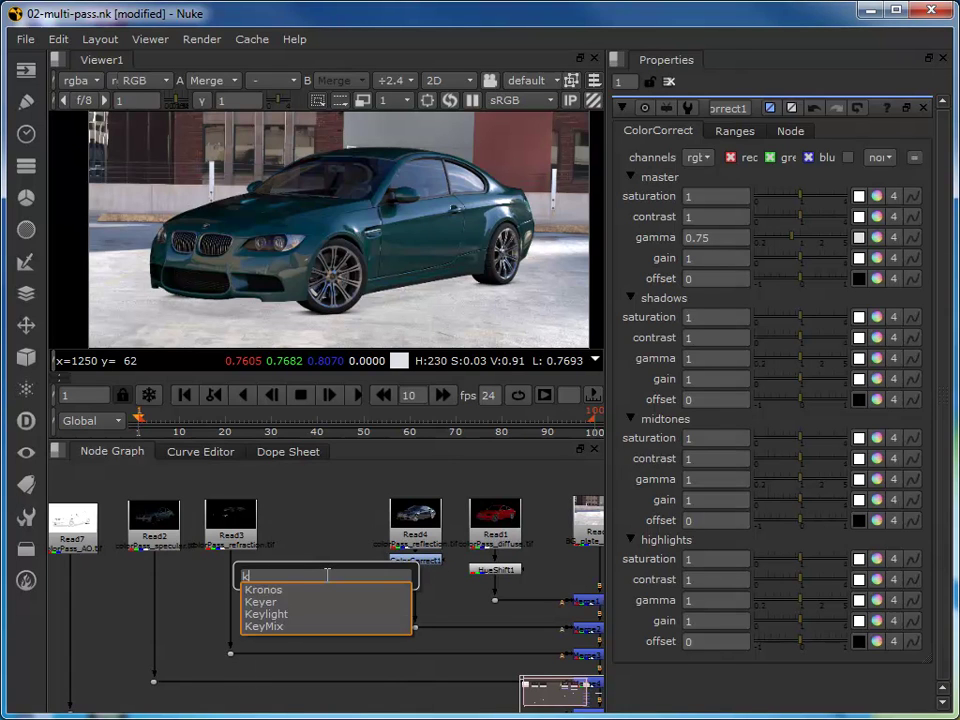
text(eyl)
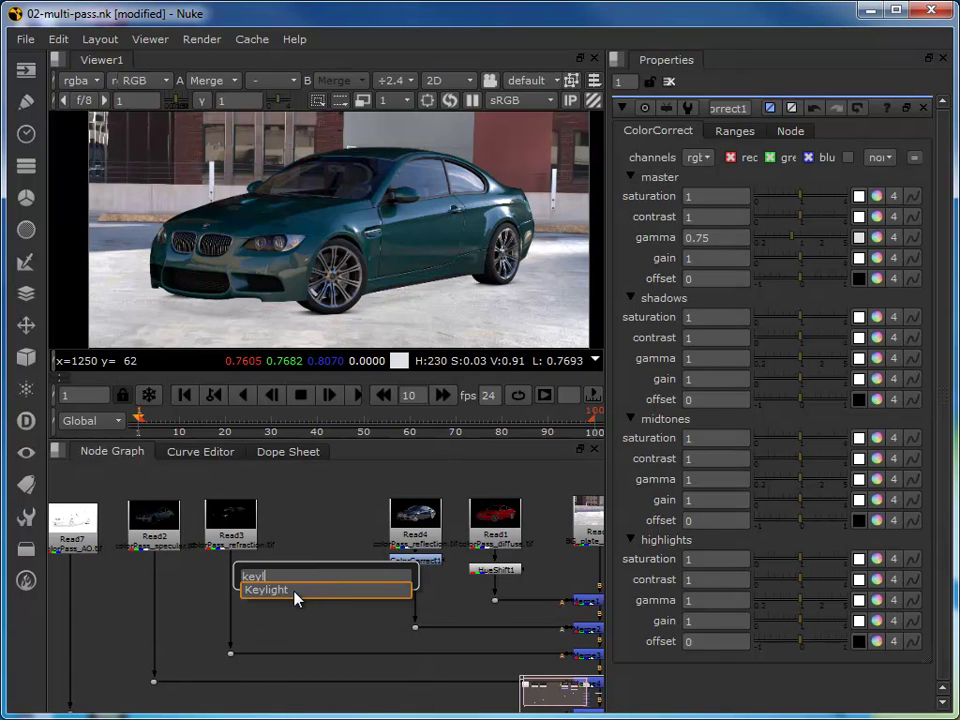
key(Return)
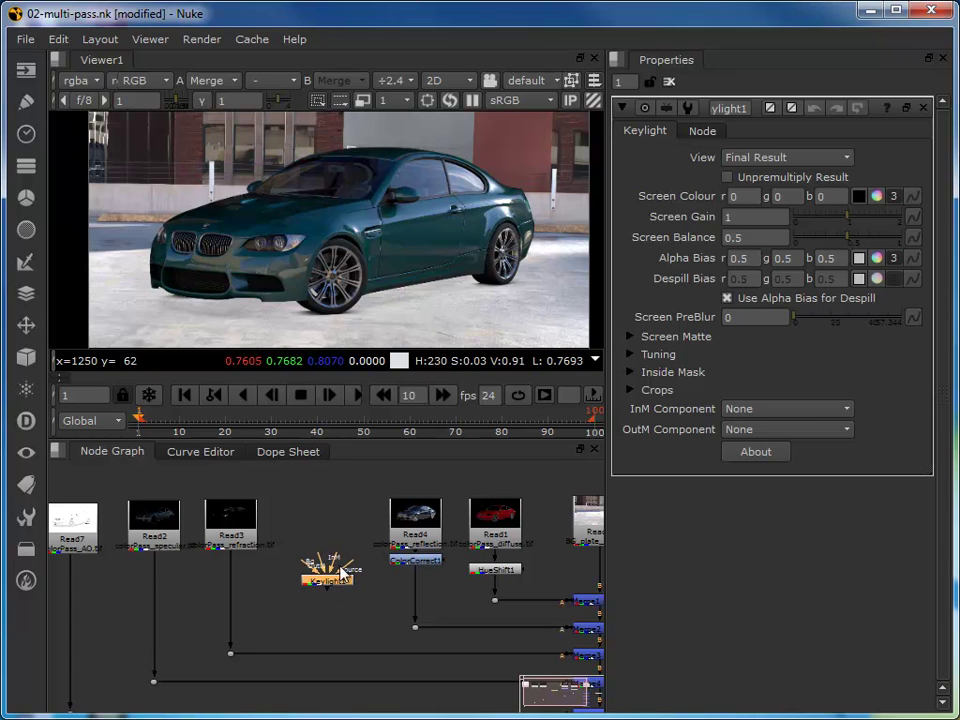
Connect the Keylight's Source input to ColorCorrect1 and sample its screen colour from the brown reflection on the front bumper
drag(348, 571, 398, 567)
drag(332, 583, 331, 599)
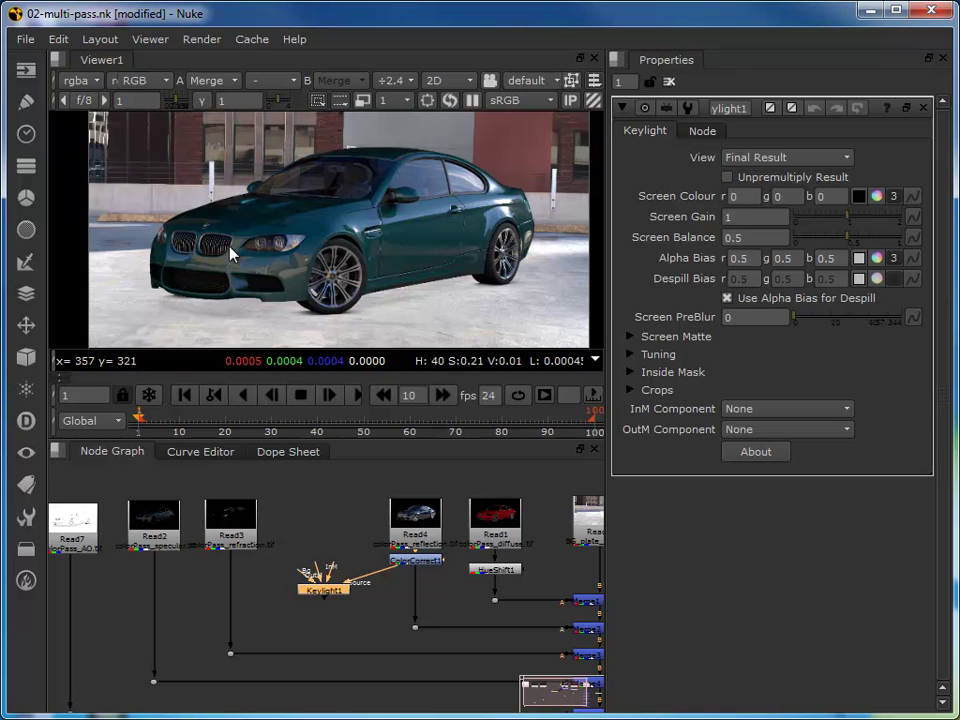
scroll(229, 261, up, 2)
scroll(274, 279, up, 1)
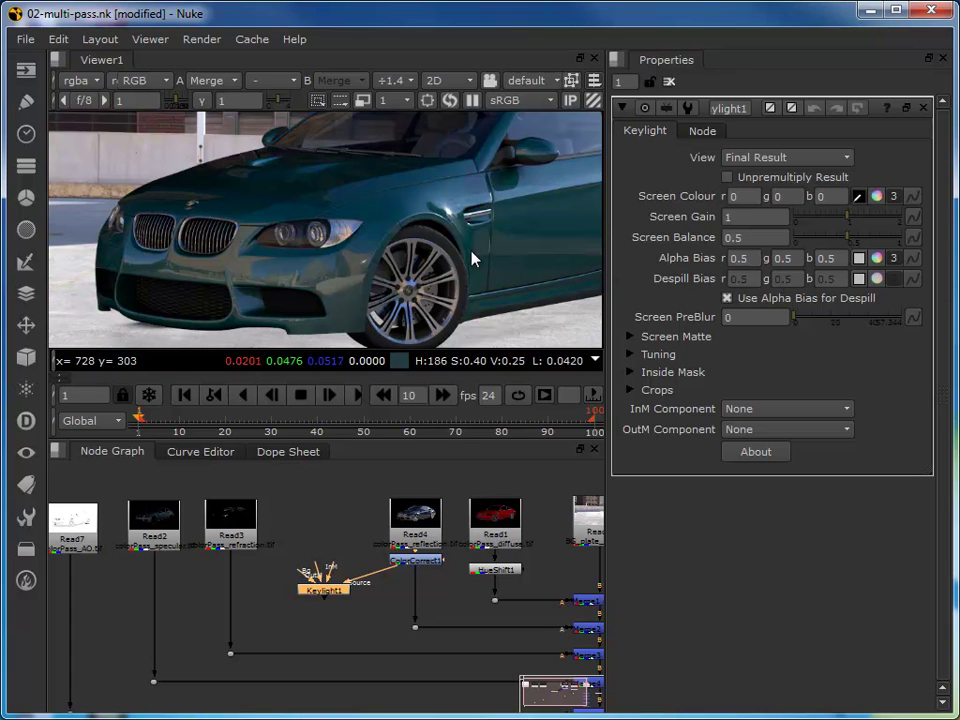
ctrl+drag(223, 270, 233, 267)
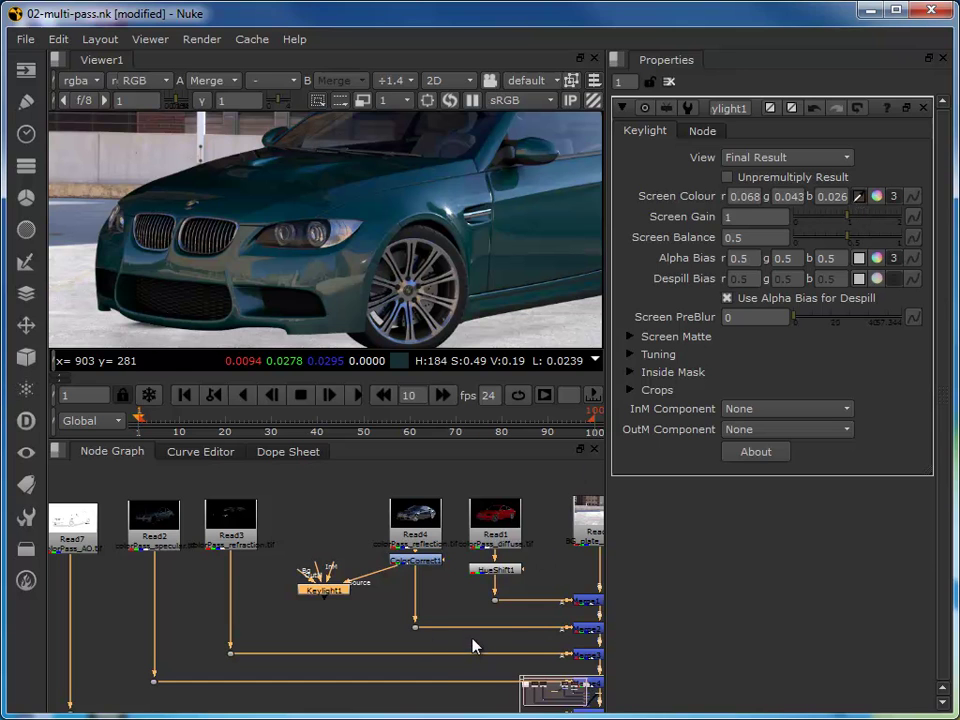
Connect the viewer to the Keylight node and place the viewer node directly beneath it
middle_drag(514, 638, 369, 598)
drag(460, 666, 560, 565)
drag(270, 570, 188, 549)
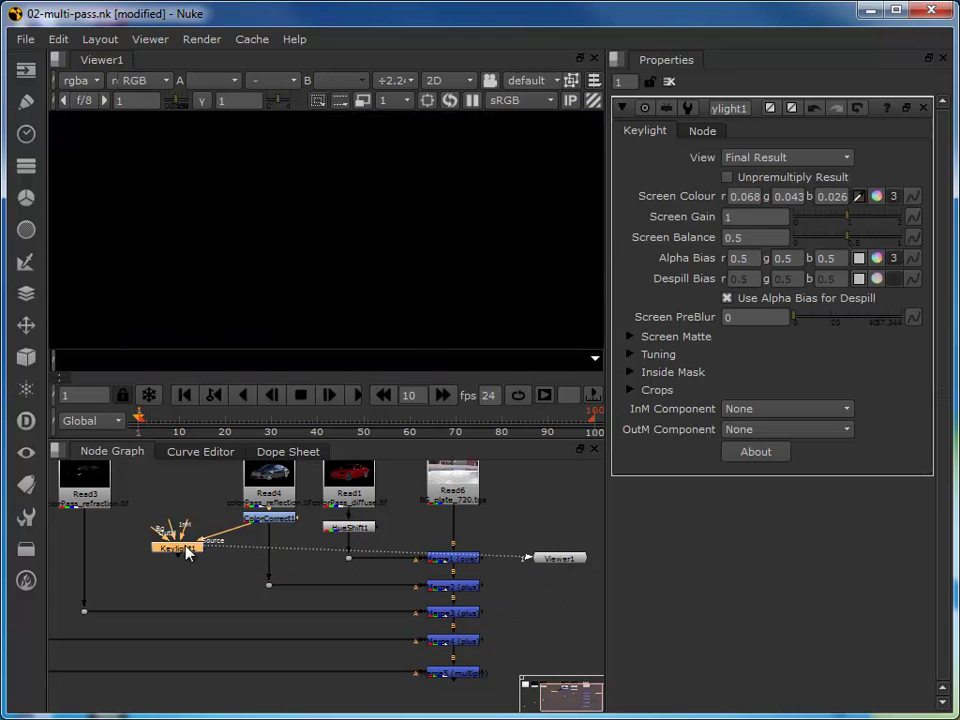
drag(558, 560, 185, 590)
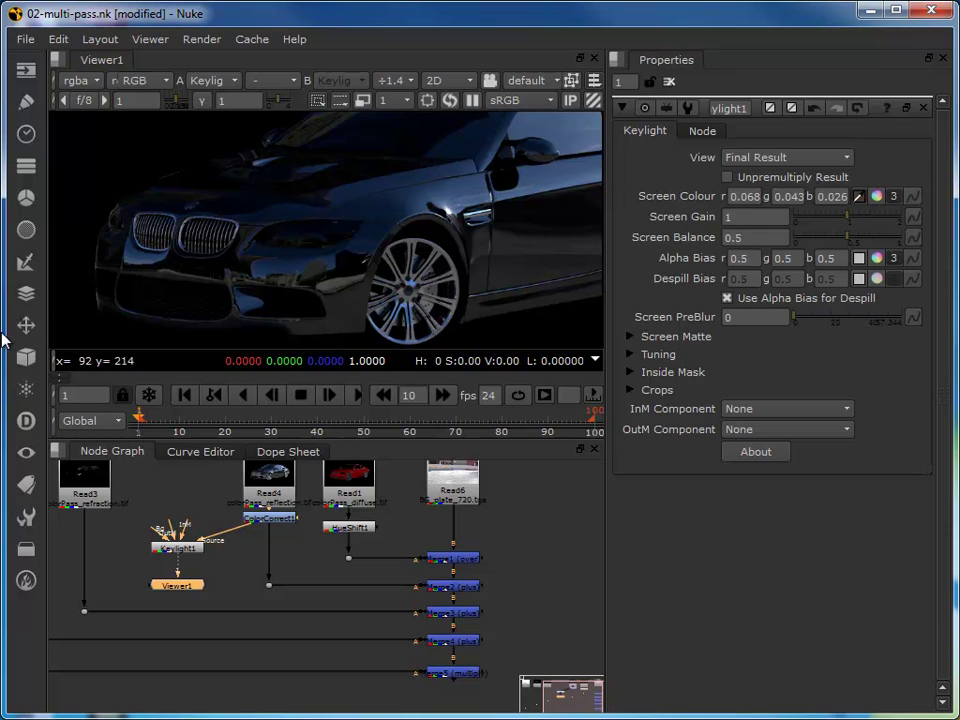
Resample the Keylight screen colour from the brown bumper reflection to about 0.069, 0.043, 0.026 and turn off the viewer overlay
ctrl+drag(210, 275, 238, 272)
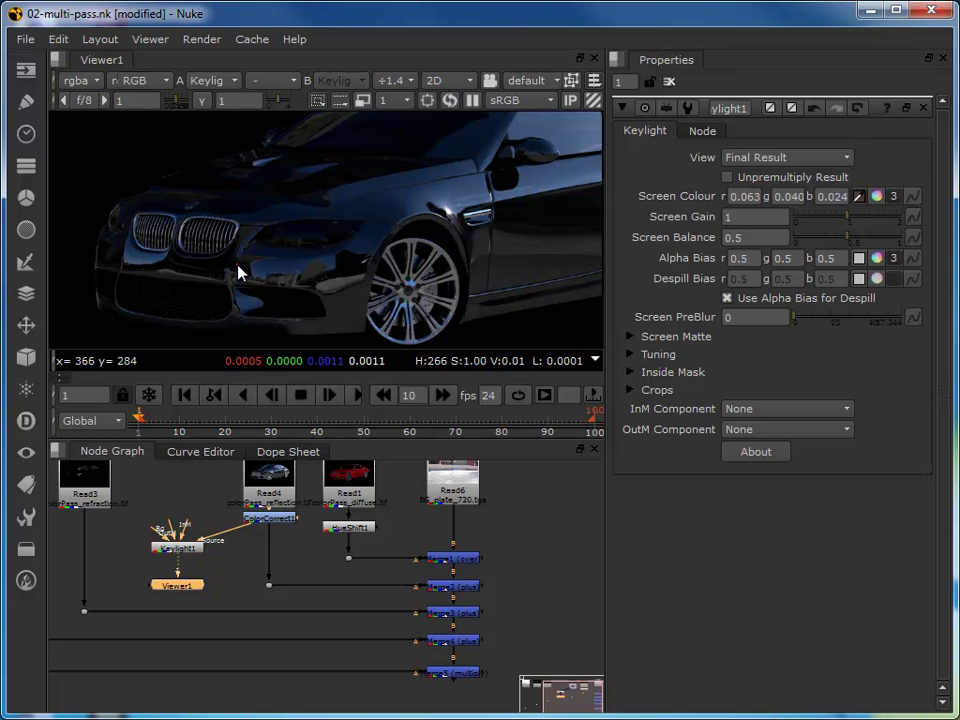
ctrl+click(311, 280)
ctrl+drag(312, 275, 228, 272)
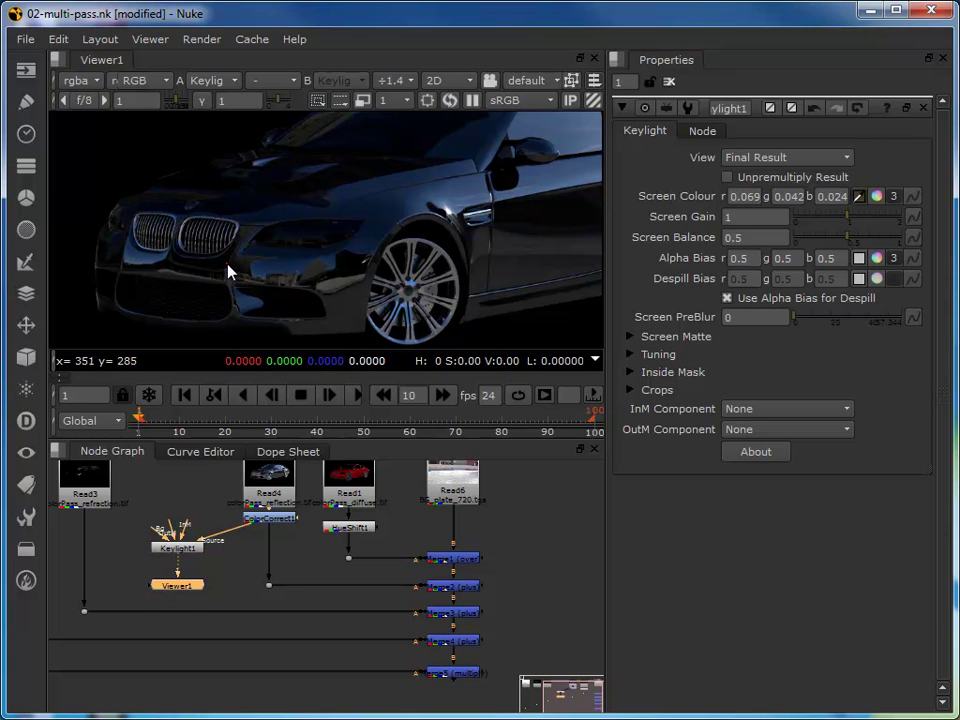
ctrl+shift+drag(310, 262, 217, 268)
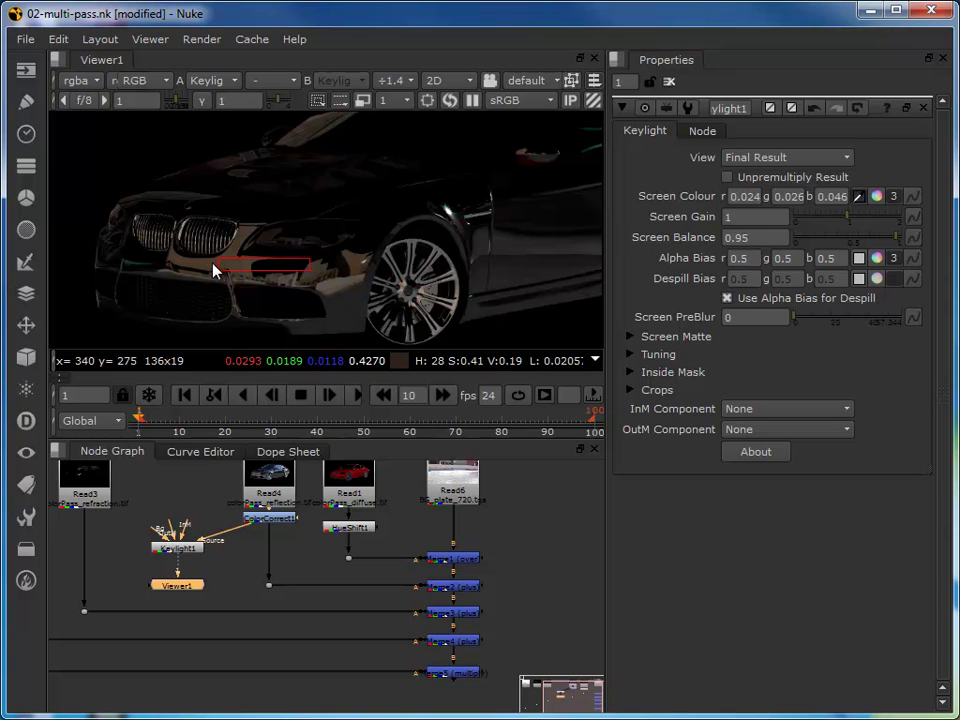
key(ctrl+z)
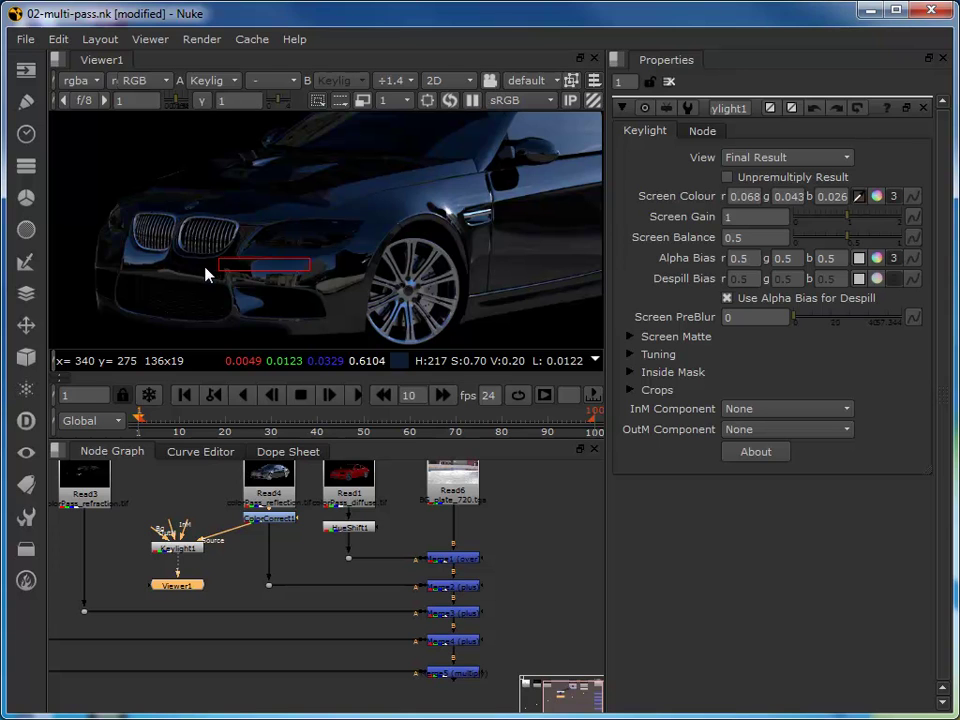
ctrl+shift+drag(202, 266, 223, 274)
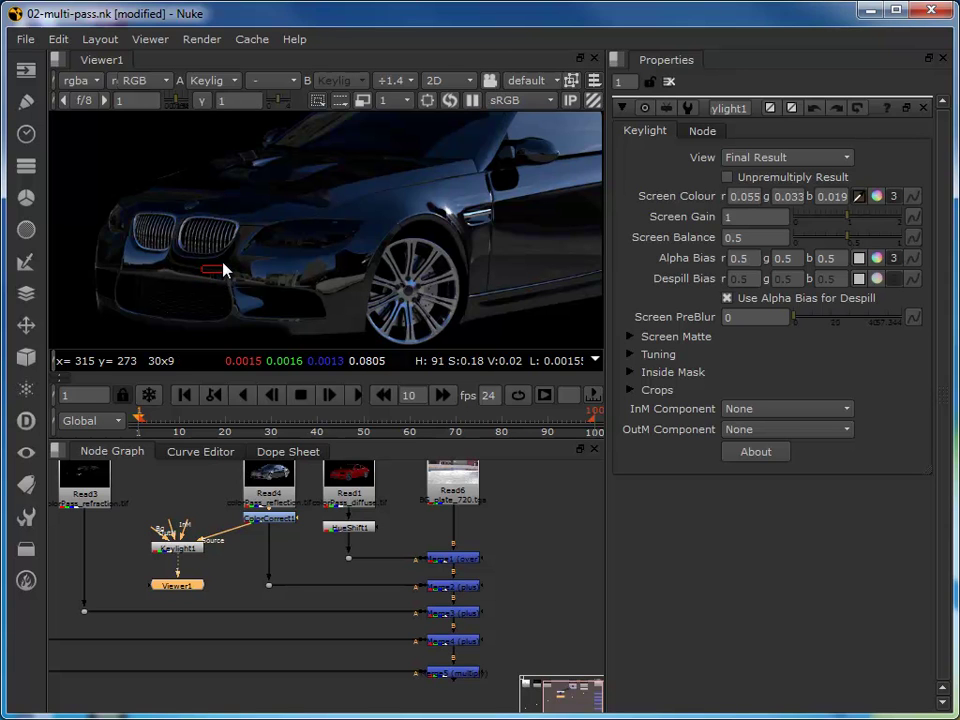
ctrl+shift+drag(222, 267, 241, 276)
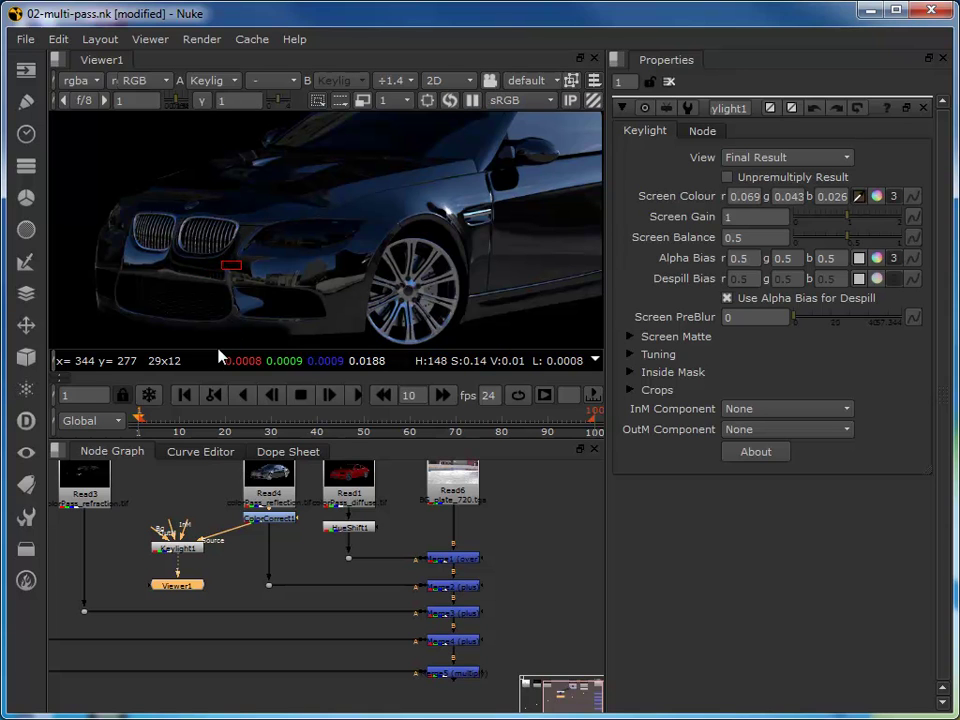
key(o)
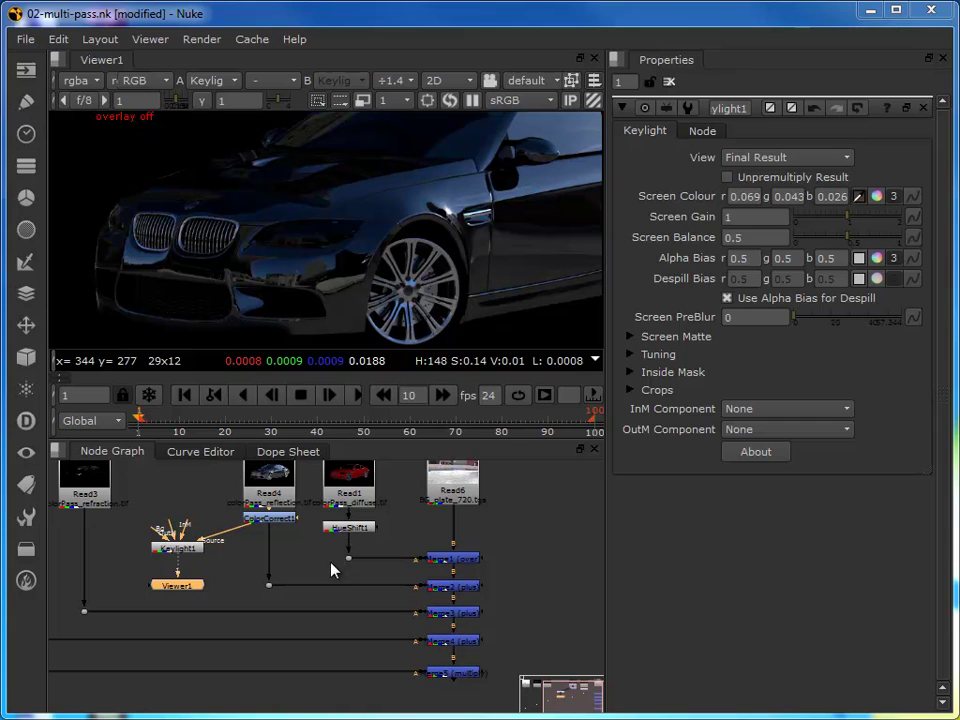
Add a second ColorCorrect beneath ColorCorrect1 and reconnect the Keylight's Source input to ColorCorrect1
click(272, 521)
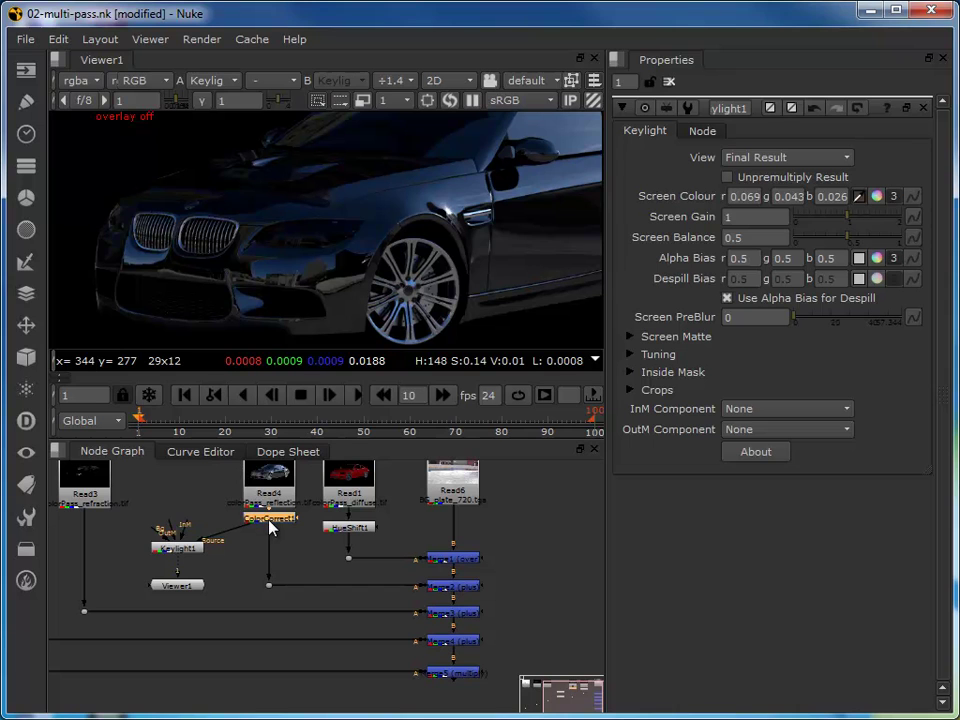
drag(270, 526, 281, 518)
key(c)
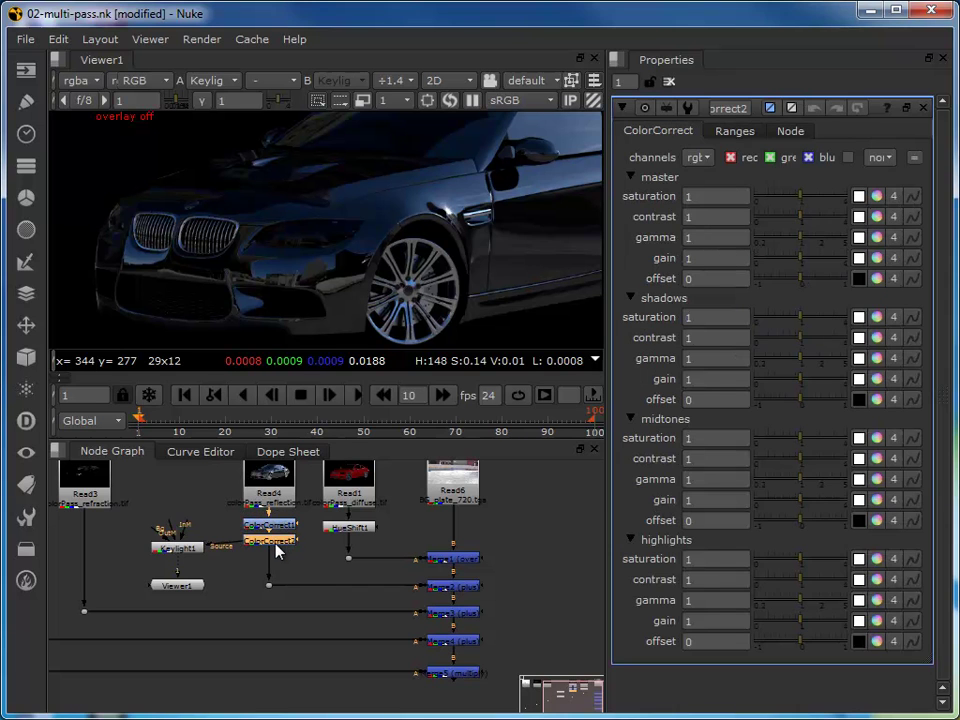
drag(235, 553, 266, 525)
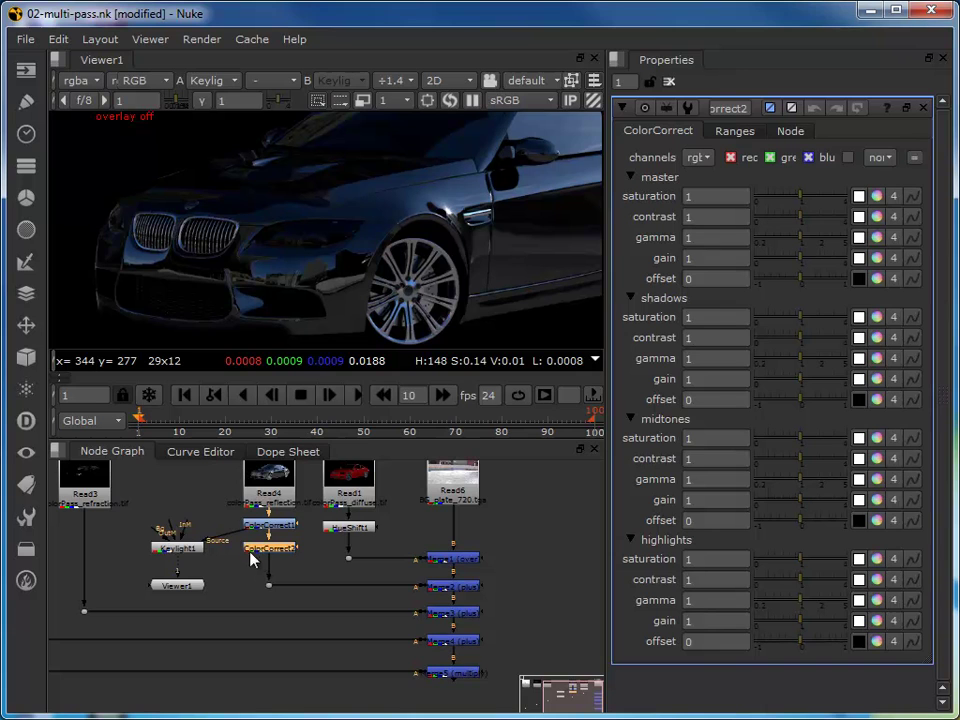
Connect the mask input of ColorCorrect2 to the Keylight node
scroll(242, 553, up, 3)
scroll(240, 555, up, 2)
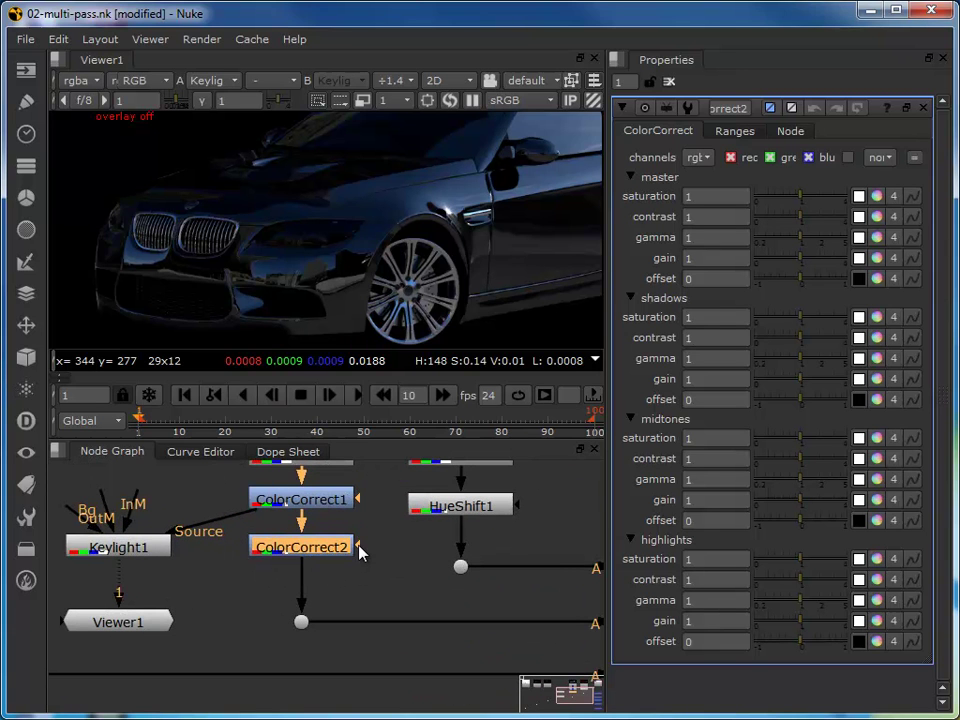
drag(358, 548, 120, 556)
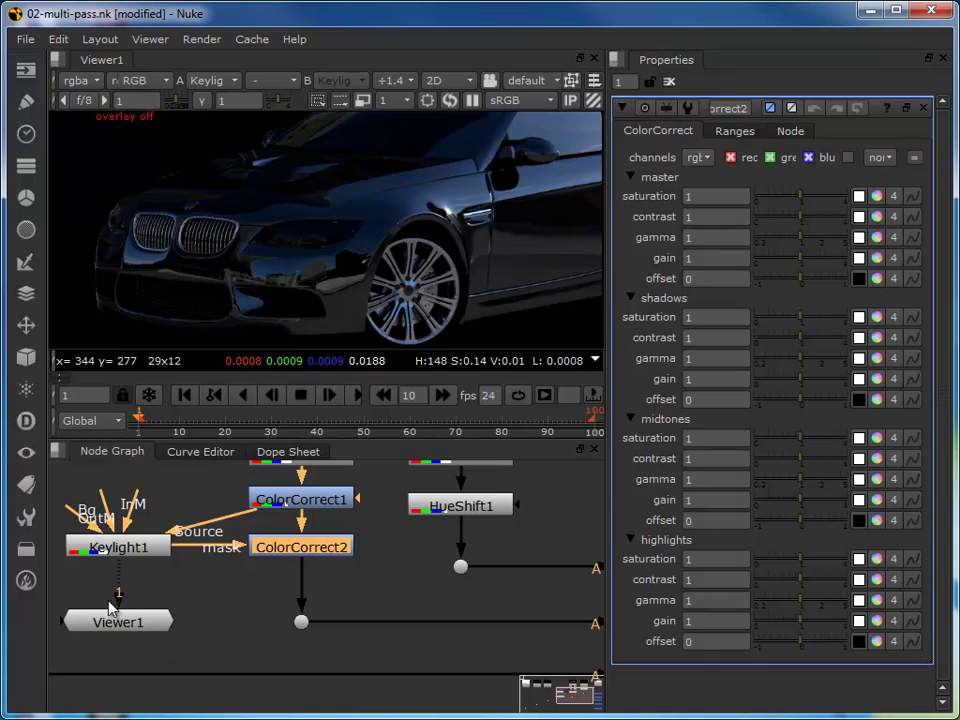
View the dot beneath ColorCorrect2 and test its mask with master saturation at 3.8, then lower the saturation to 1.1
drag(118, 600, 300, 621)
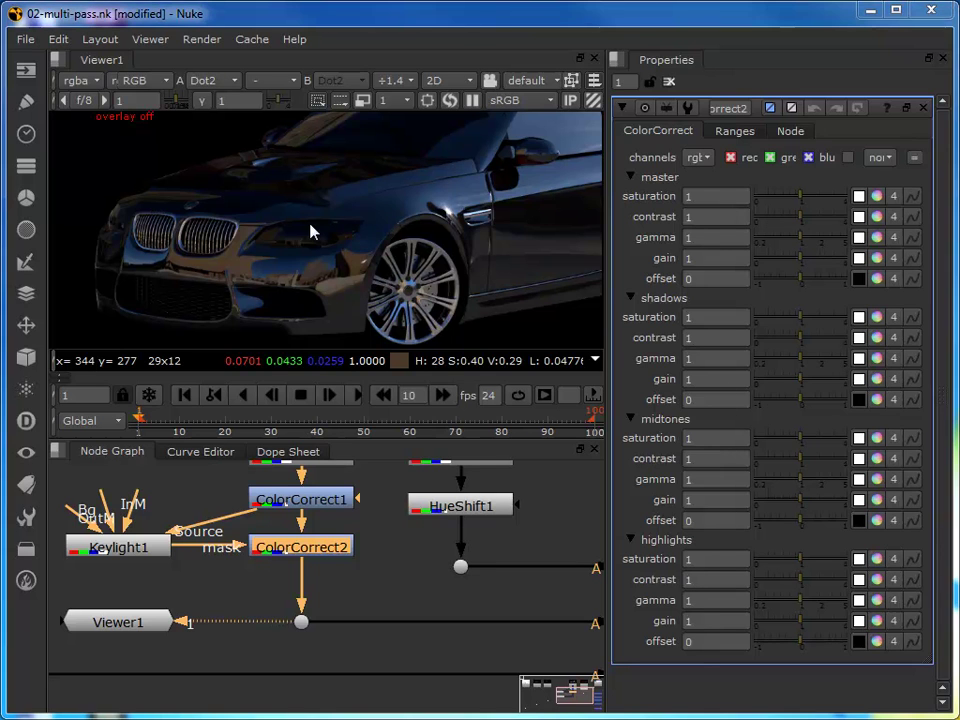
scroll(382, 243, down, 3)
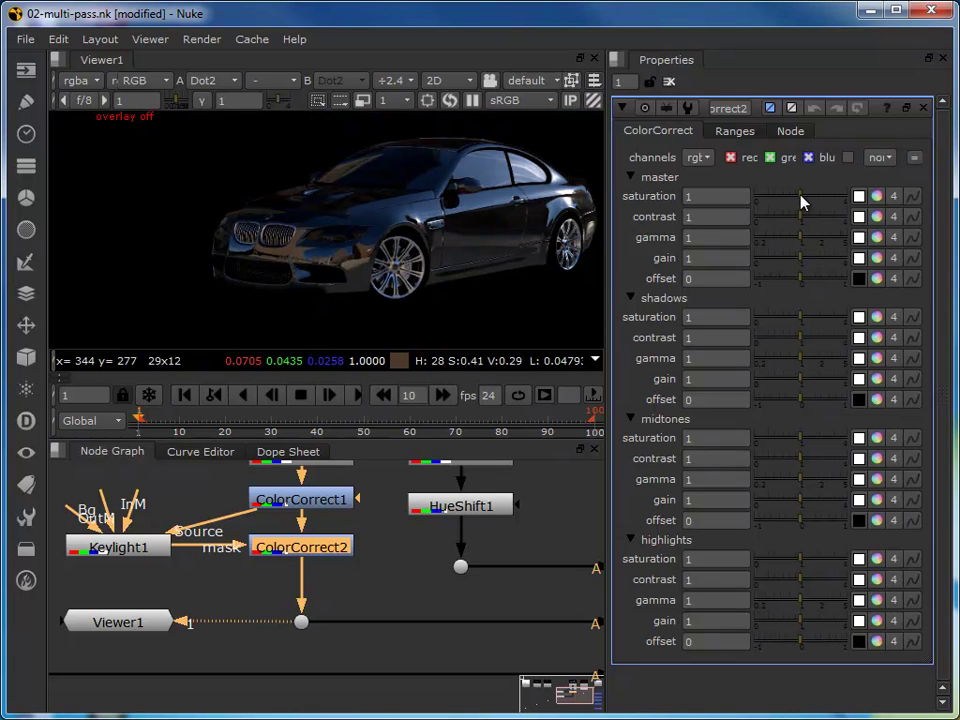
drag(801, 201, 848, 211)
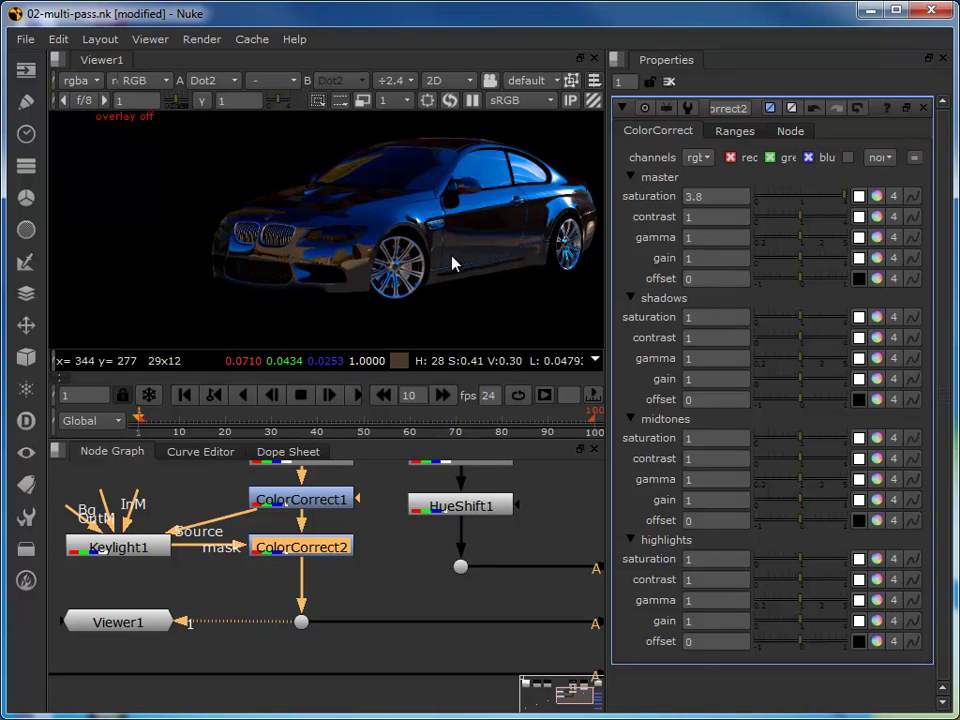
drag(843, 204, 805, 215)
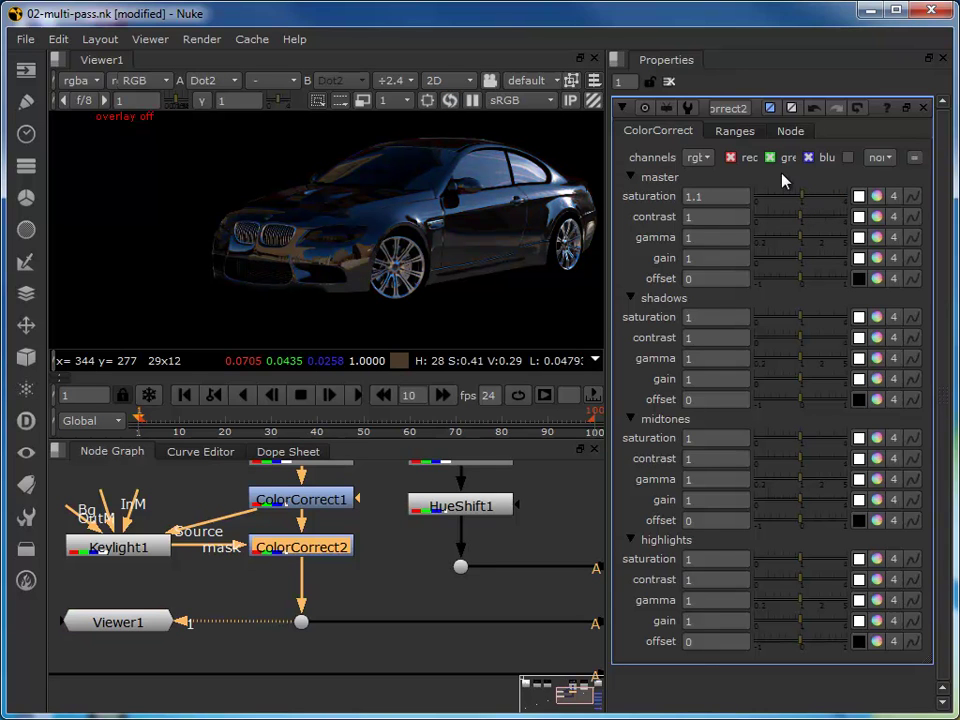
Invert the mask of ColorCorrect2 and return to its colour settings
click(731, 139)
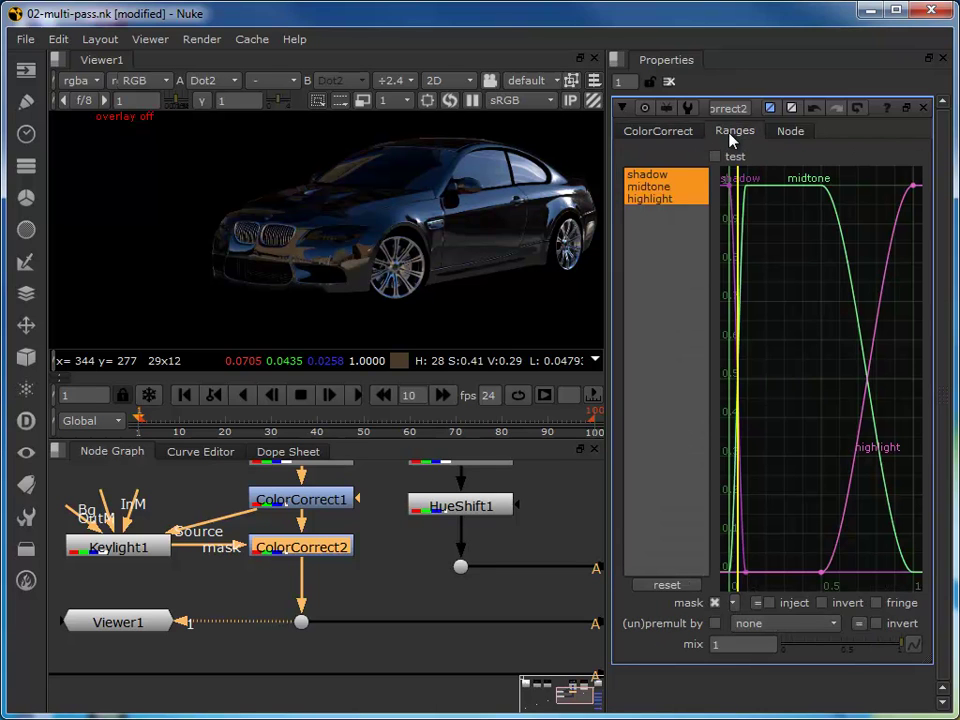
click(821, 603)
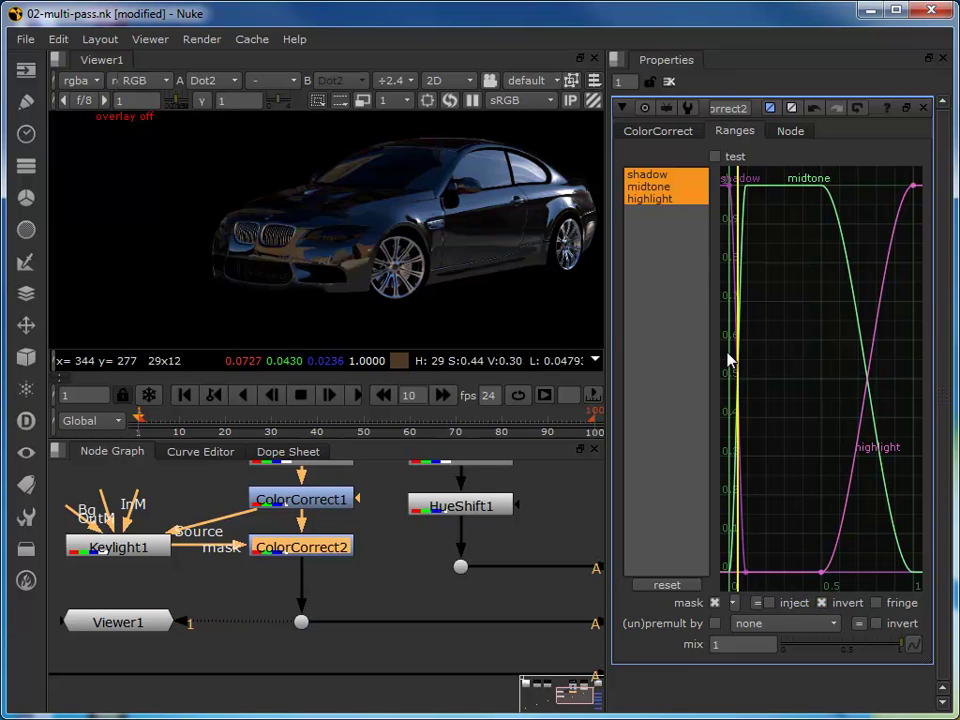
click(662, 132)
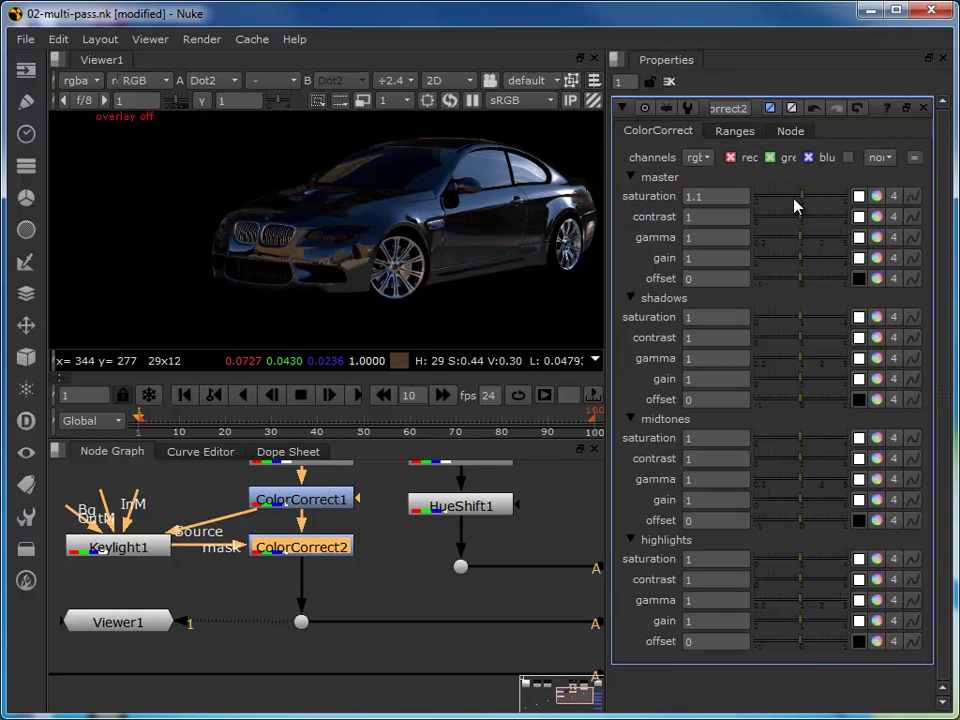
Test the inverted mask with ColorCorrect2's master saturation at 2.4, then reset the saturation to 1
drag(806, 200, 827, 205)
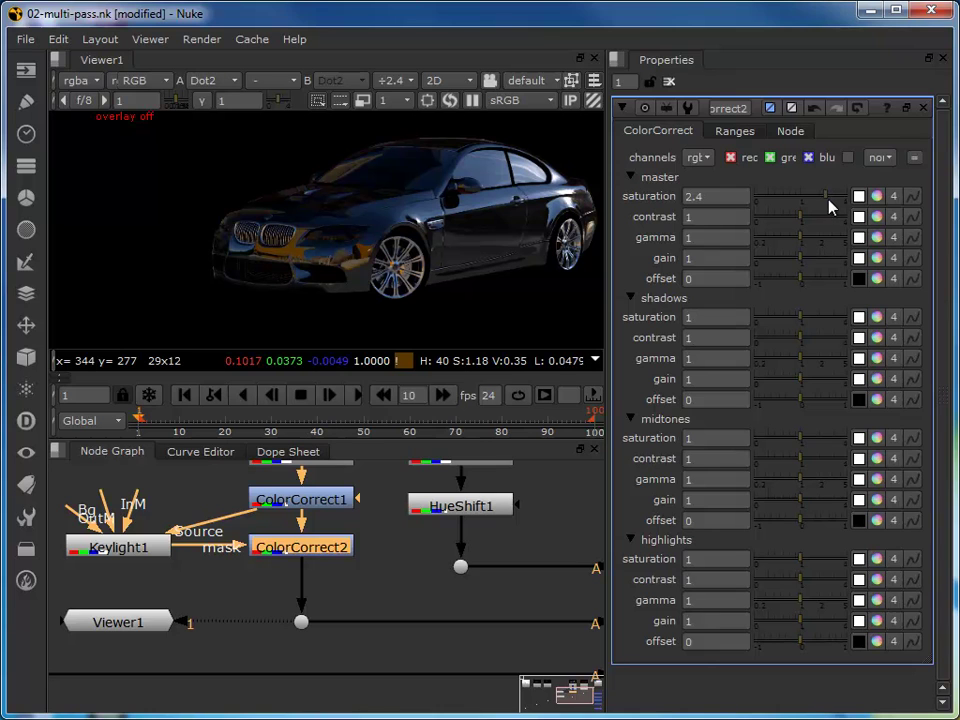
drag(827, 204, 799, 206)
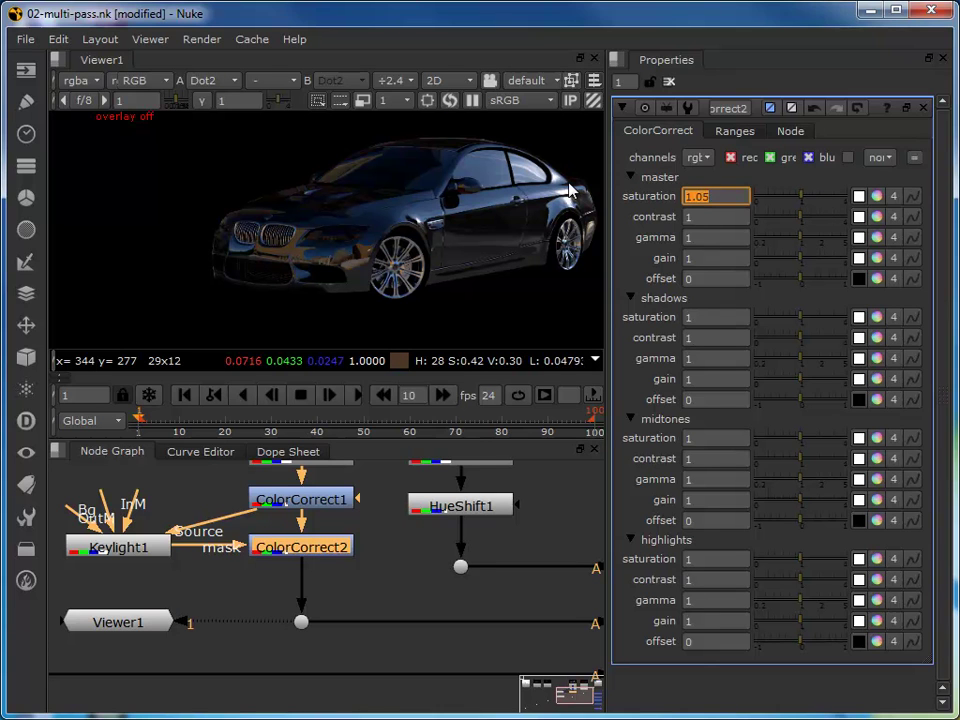
text(1)
View the last merge node and set ColorCorrect2's master saturation per channel to about red 2.2, green 0.92 and blue 0.76
scroll(255, 568, down, 5)
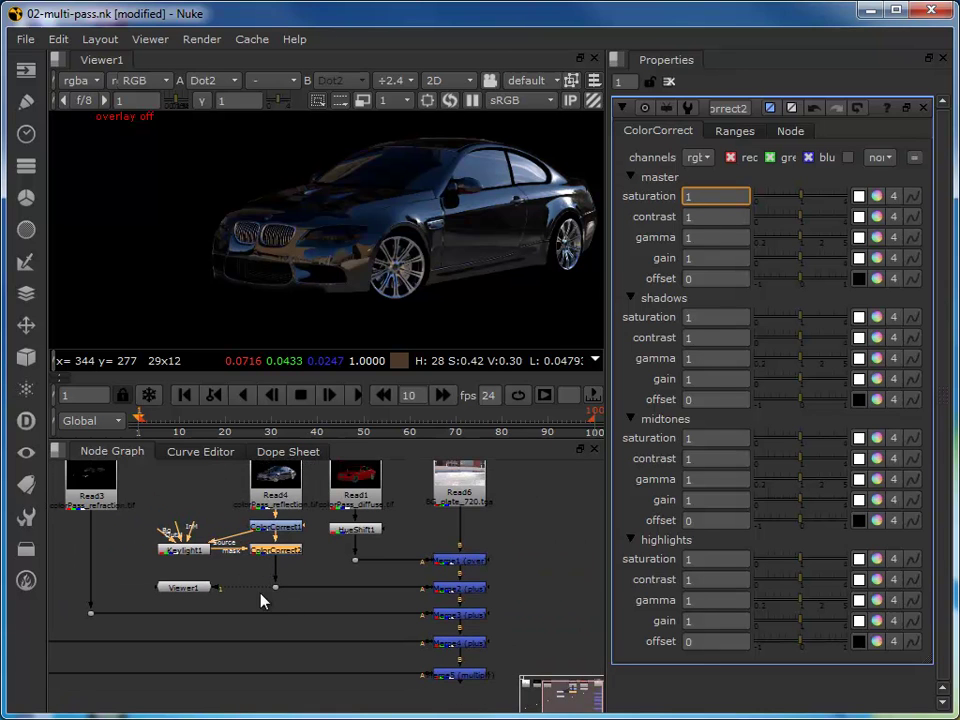
drag(228, 594, 456, 673)
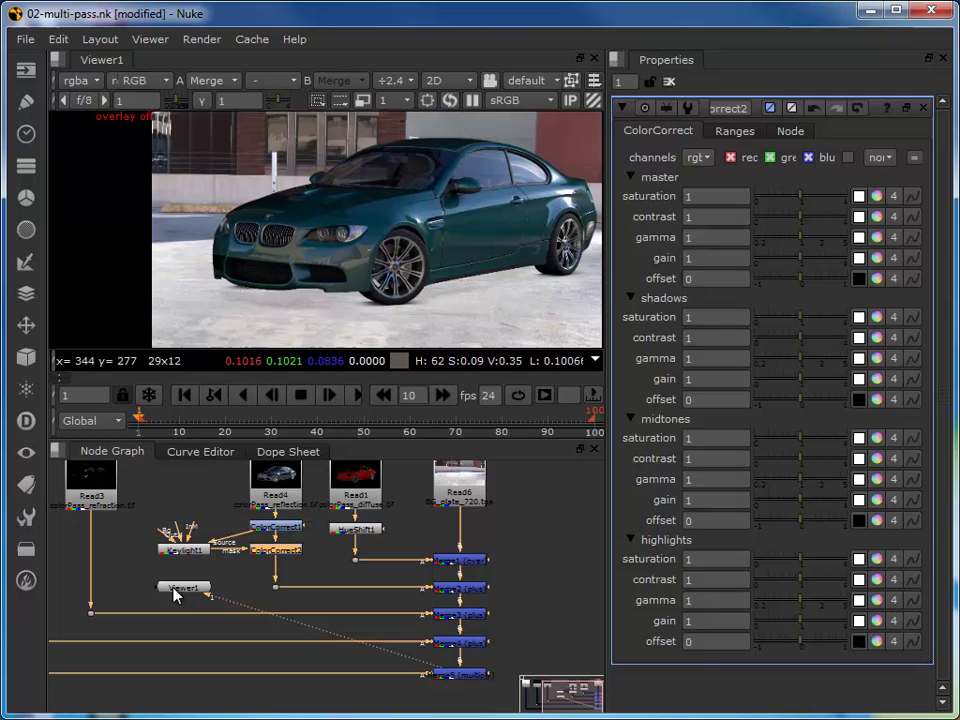
click(876, 196)
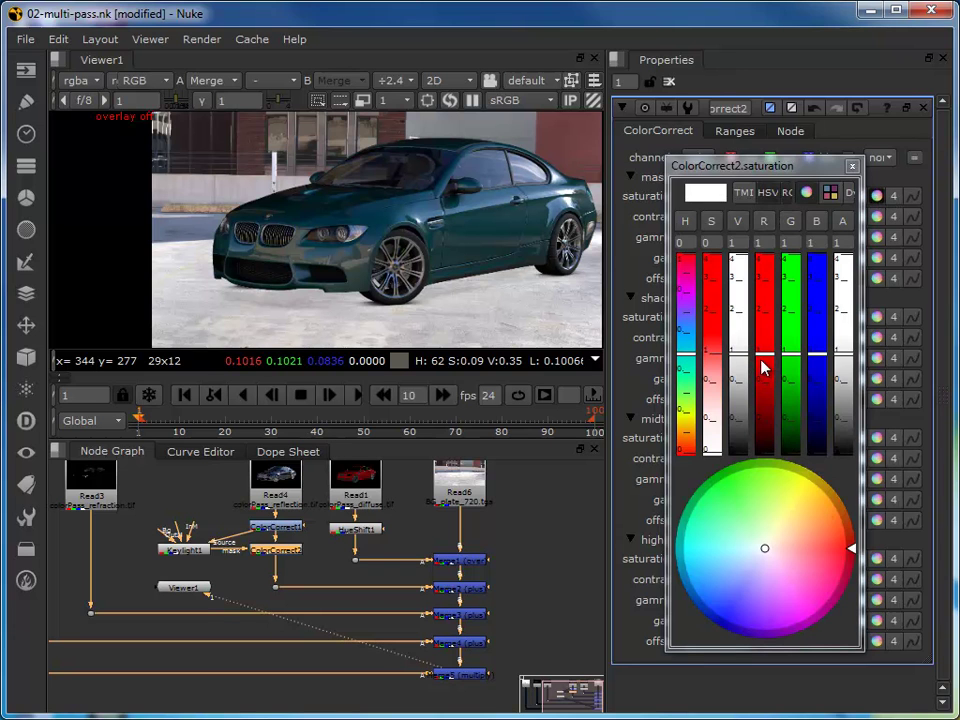
drag(766, 360, 774, 316)
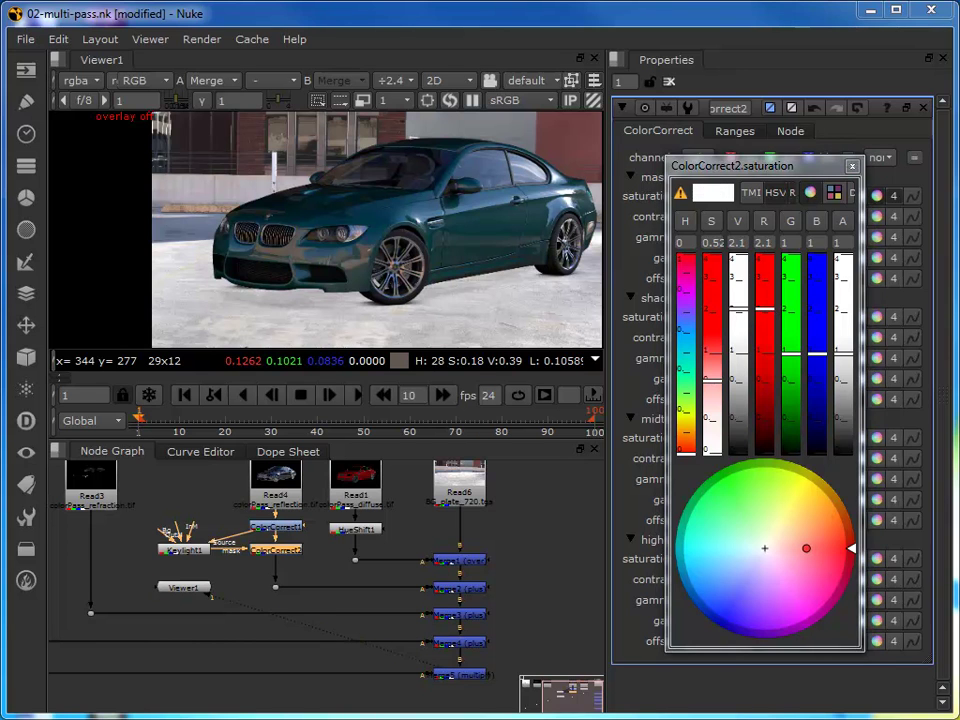
mouse_move(827, 358)
mouse_down()
mouse_move(827, 368)
mouse_move(791, 364)
mouse_move(812, 371)
mouse_up()
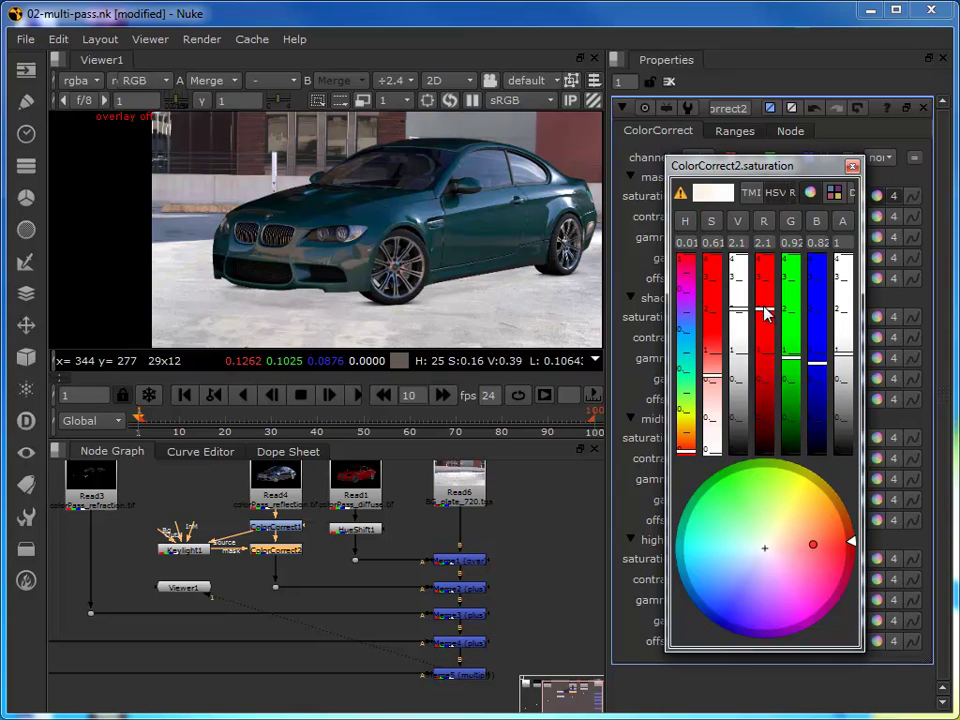
drag(766, 314, 765, 311)
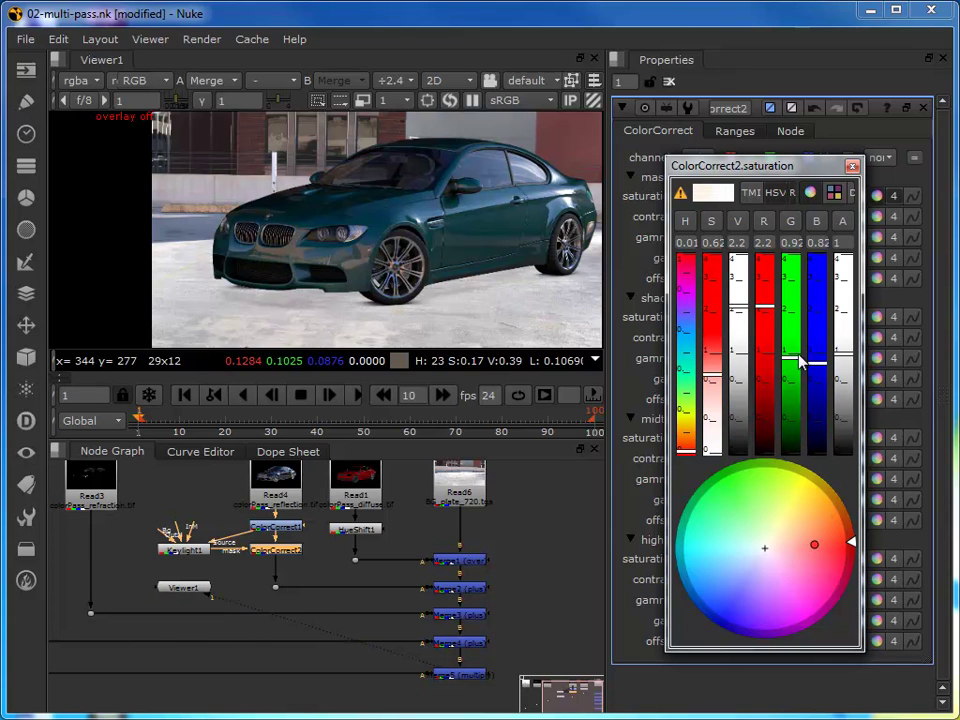
drag(818, 364, 819, 368)
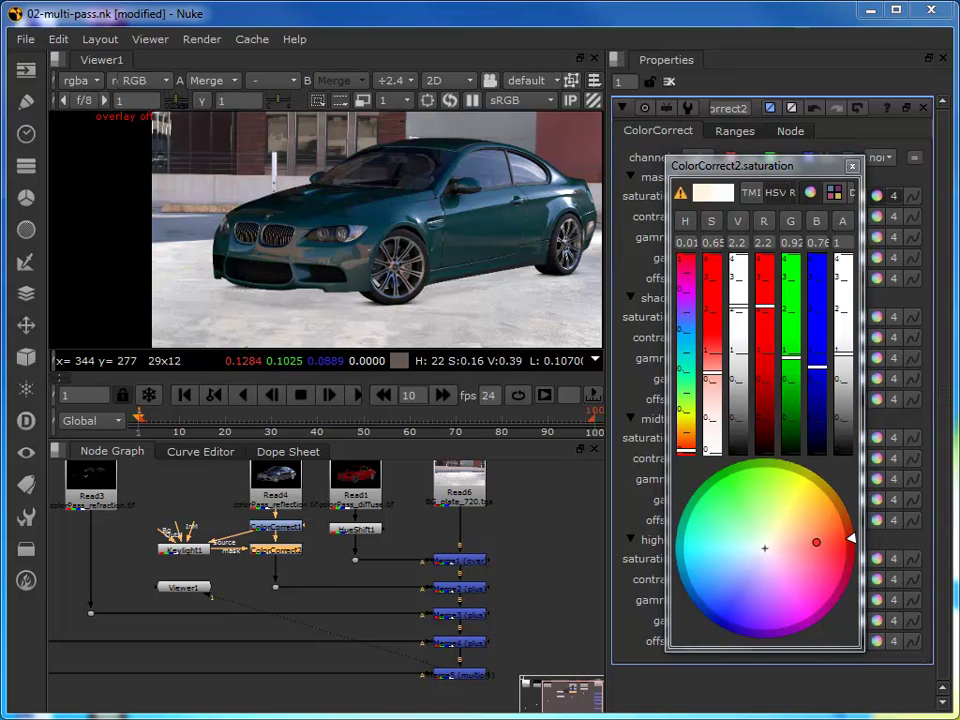
click(852, 166)
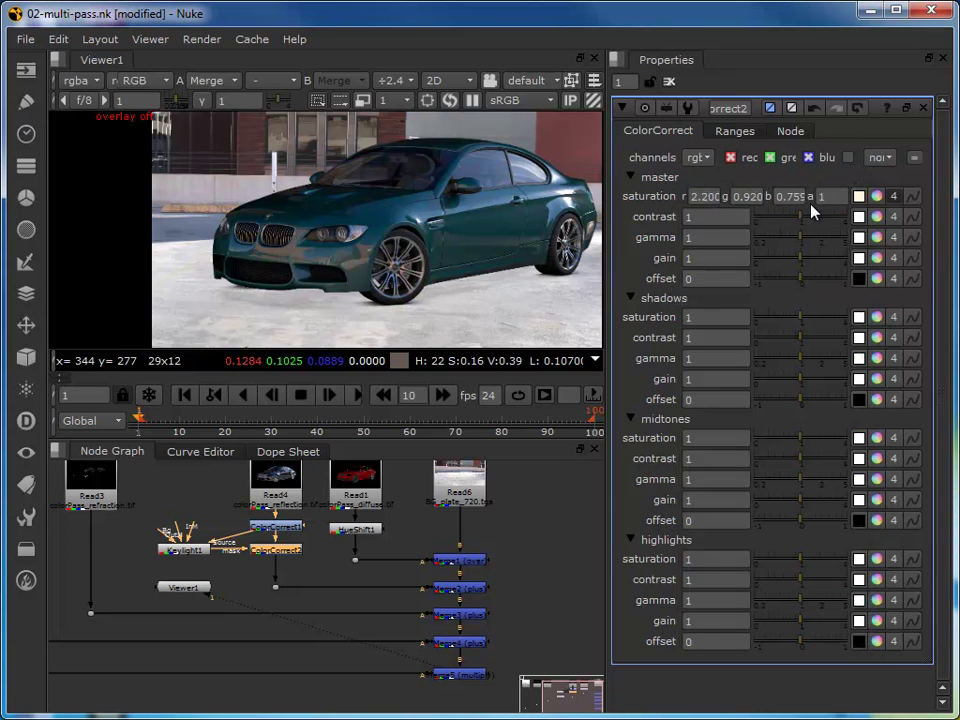
scroll(381, 221, down, 1)
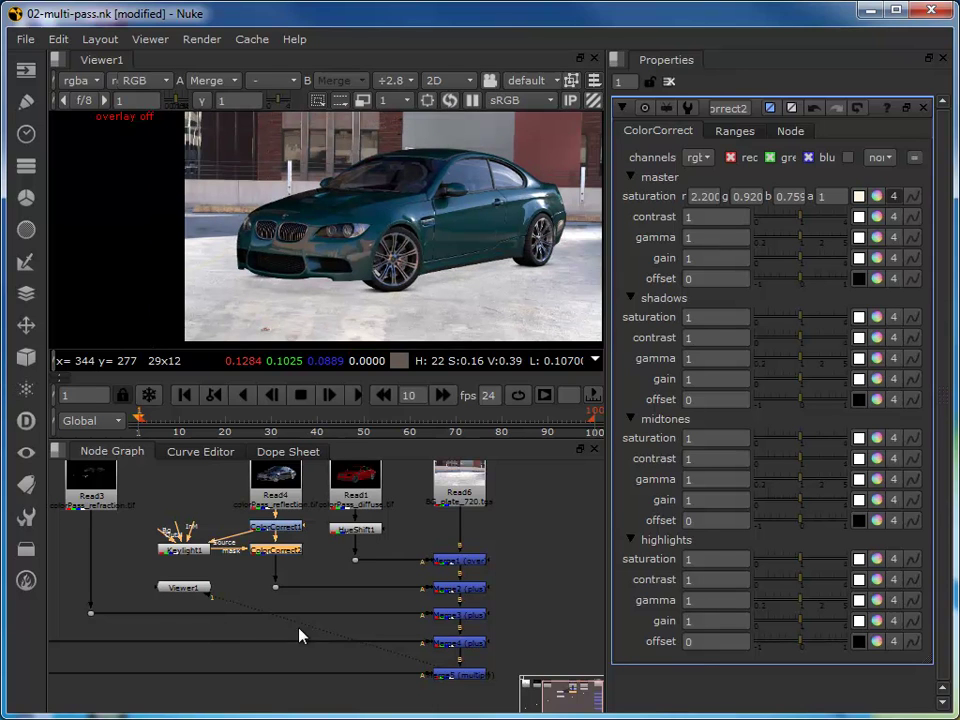
Move Viewer1 in the node graph so that it sits beside the final multiply merge
click(190, 600)
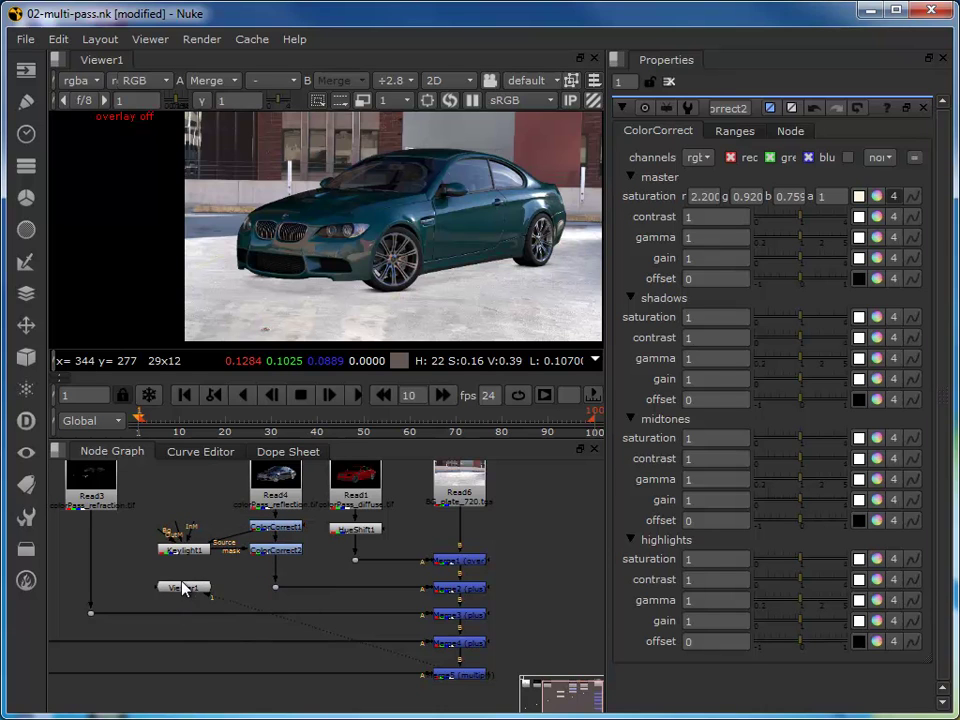
click(179, 589)
drag(179, 589, 543, 675)
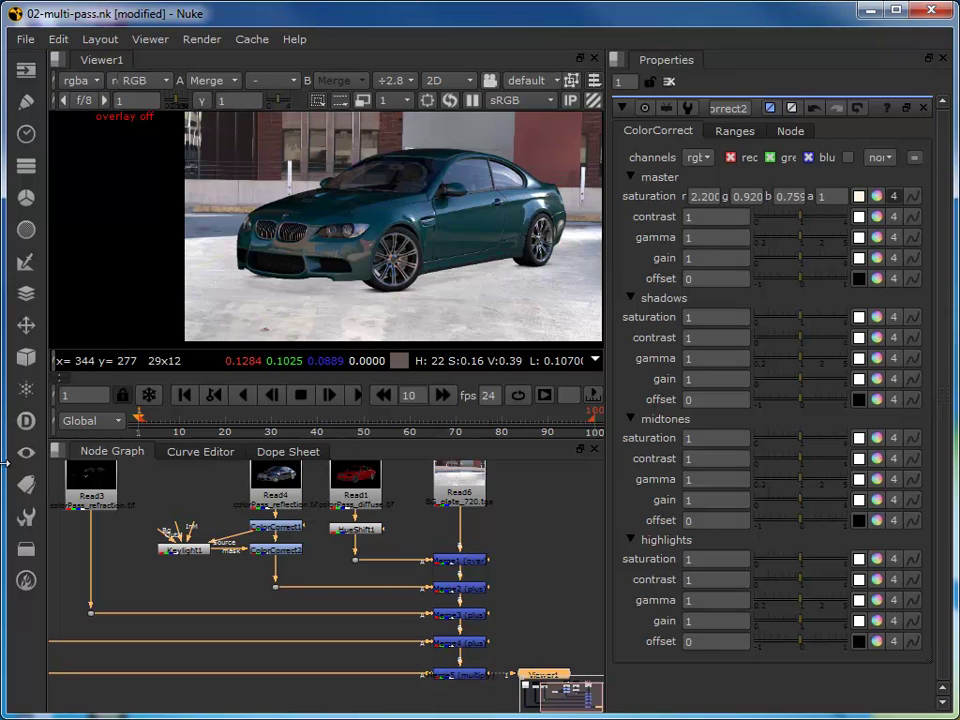
Tidy the Keylight1 branch by routing its Source connection through a dot beside ColorCorrect1 and placing Keylight1 directly beneath that dot
drag(195, 557, 172, 522)
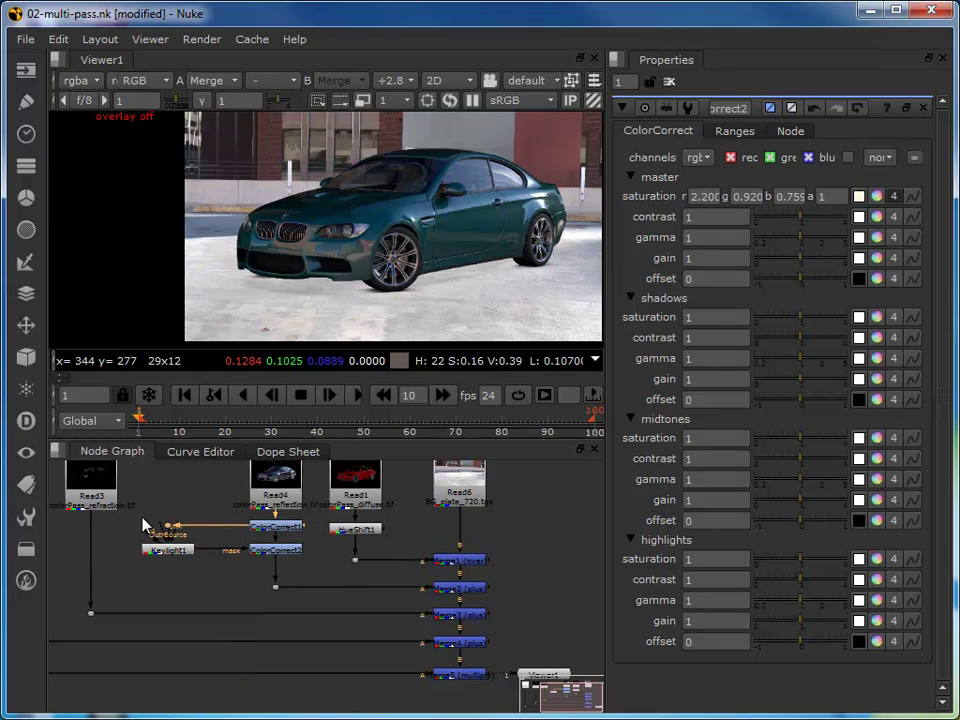
drag(143, 513, 218, 563)
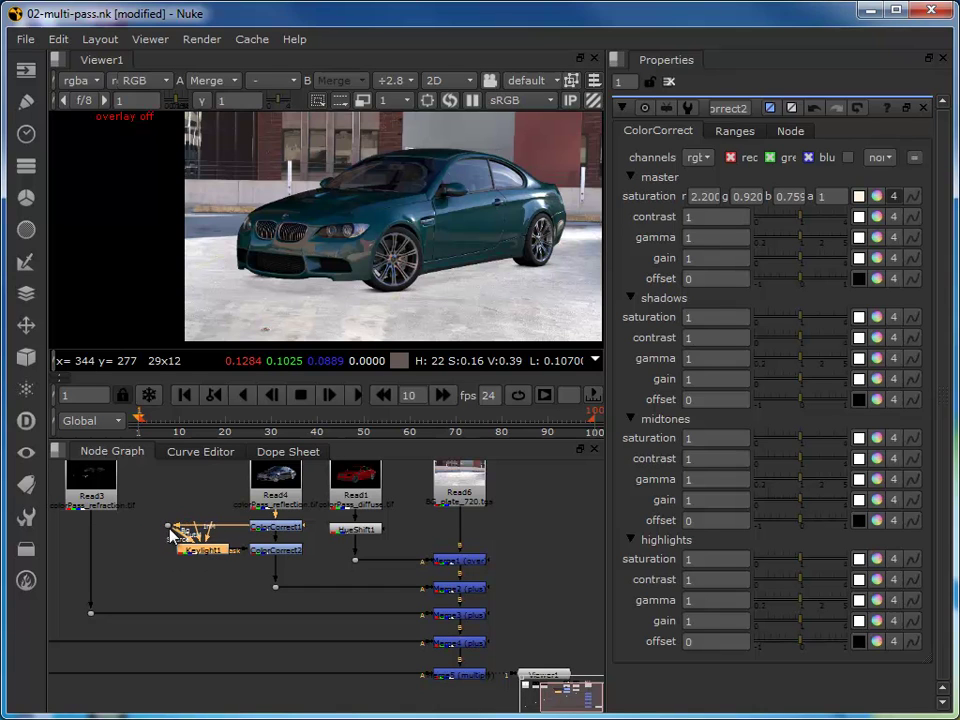
drag(168, 526, 212, 579)
drag(194, 524, 209, 527)
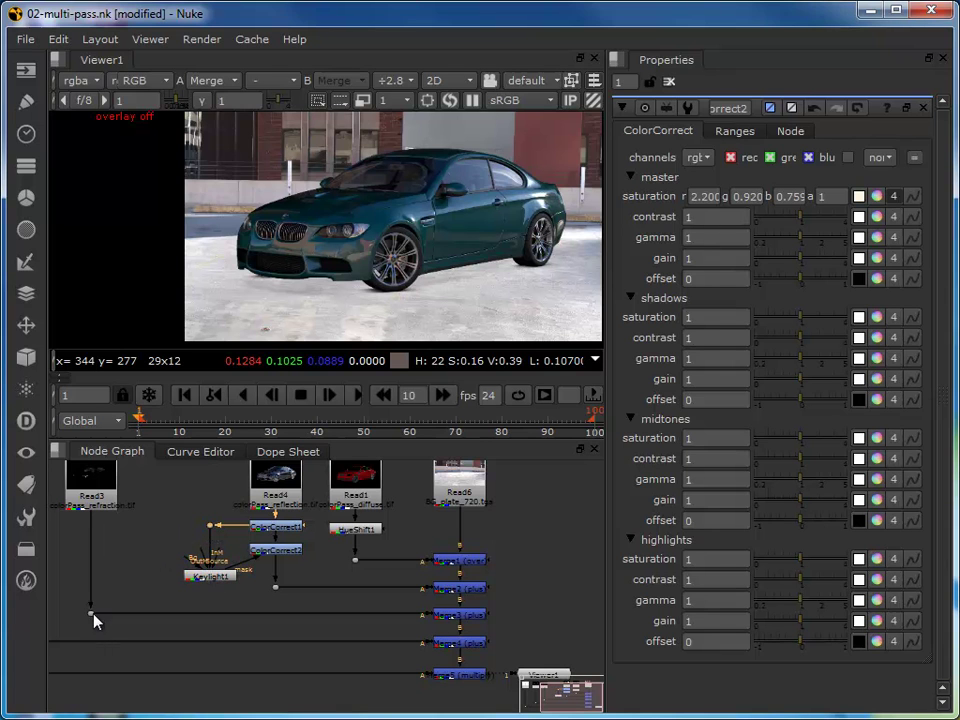
Select the refraction branch and the two pass branches beyond it with their dots, and move them closer to the reflection branch
scroll(93, 621, up, 2)
middle_drag(90, 620, 229, 617)
drag(62, 468, 268, 692)
drag(231, 520, 272, 514)
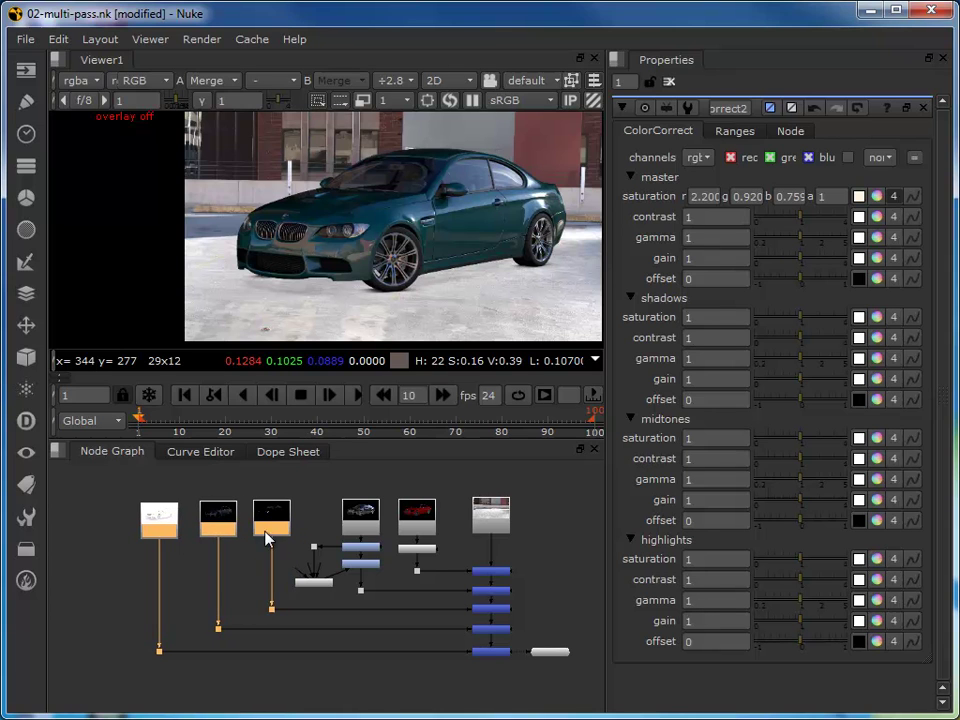
click(272, 686)
scroll(274, 658, up, 3)
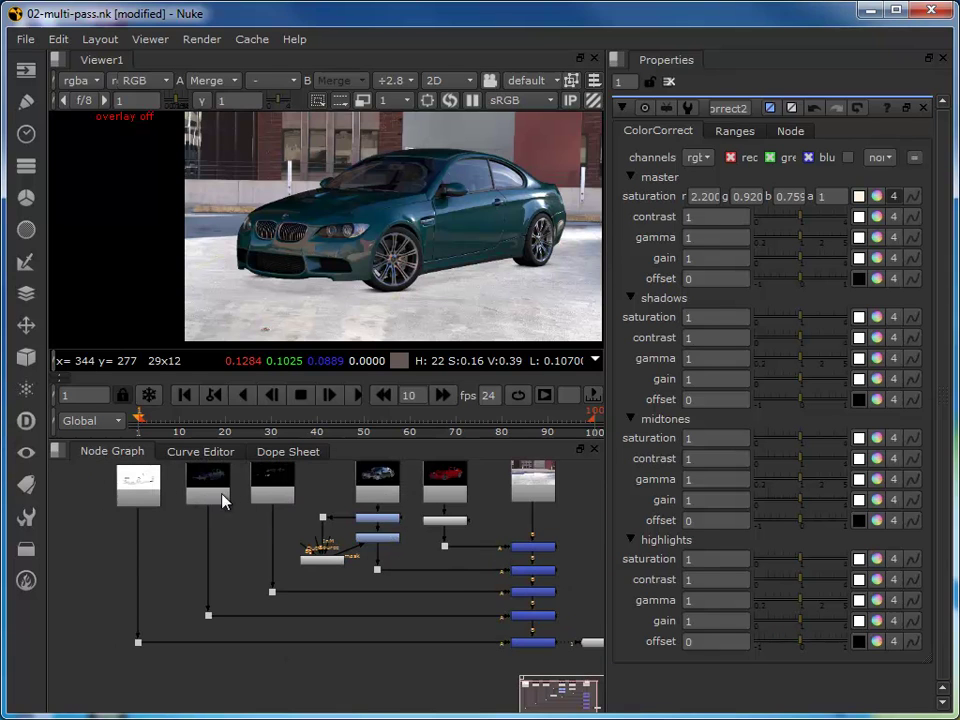
View the refraction pass alone through the dot beneath it, then reconnect the viewer to the final merge
click(263, 488)
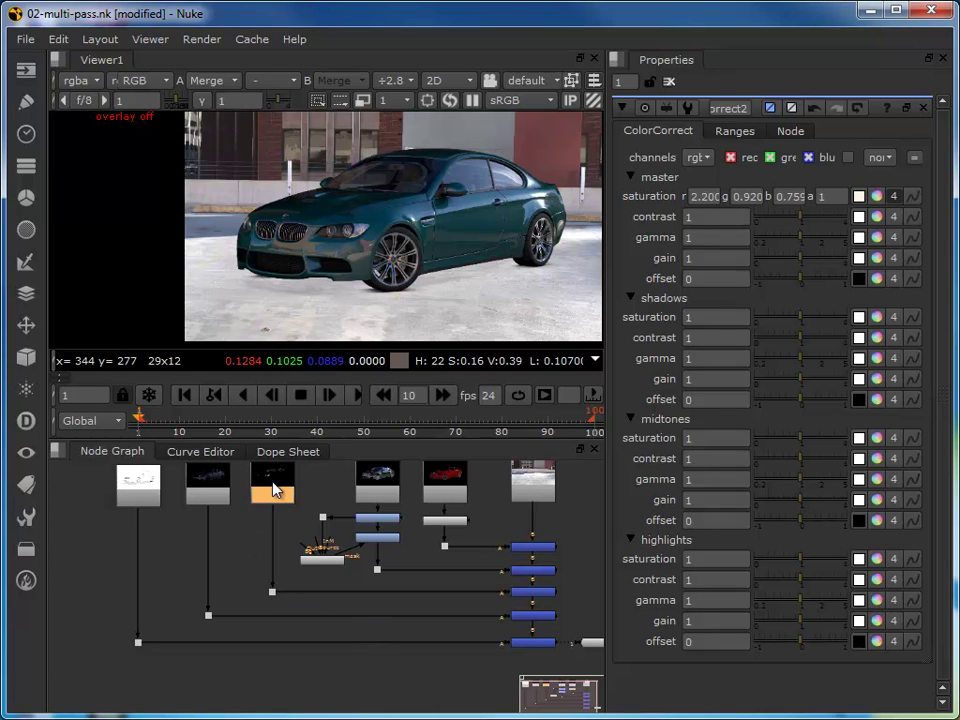
drag(560, 643, 272, 597)
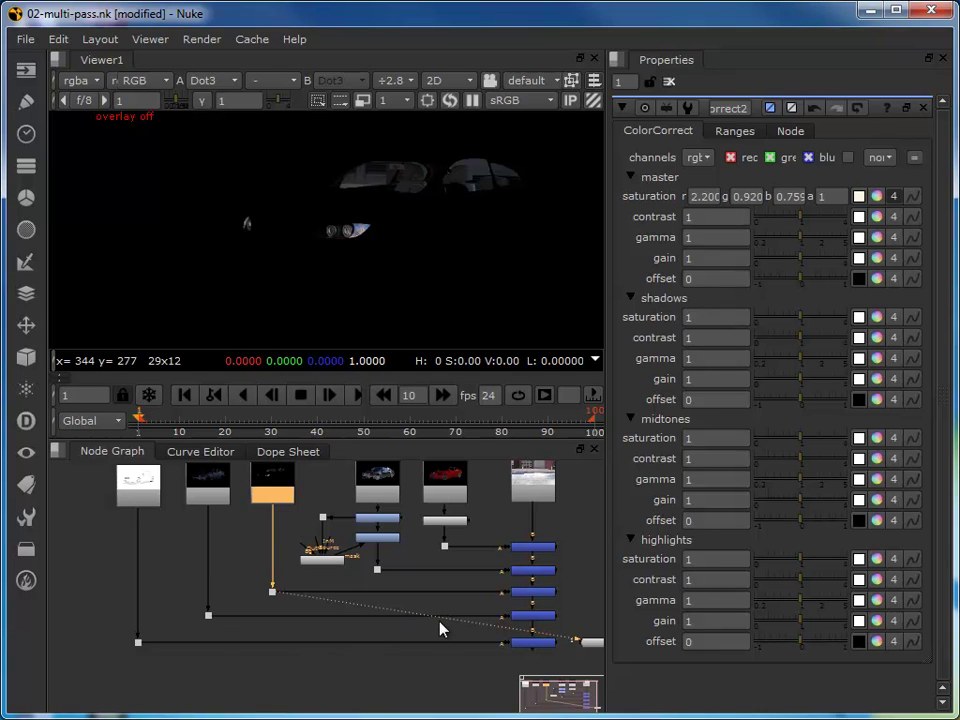
drag(447, 618, 536, 620)
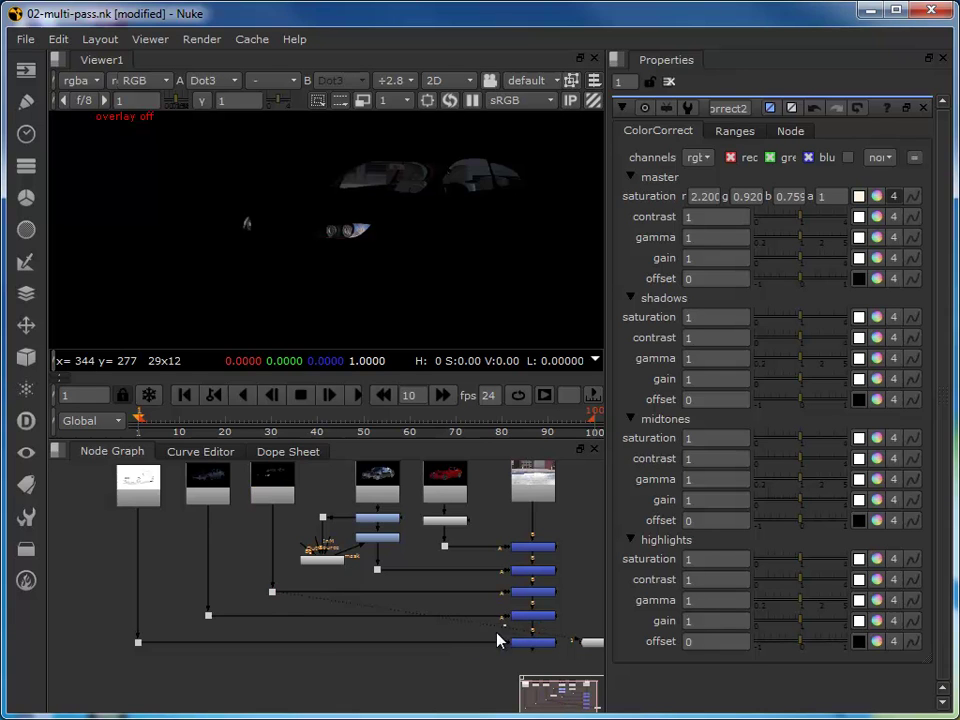
drag(574, 643, 565, 672)
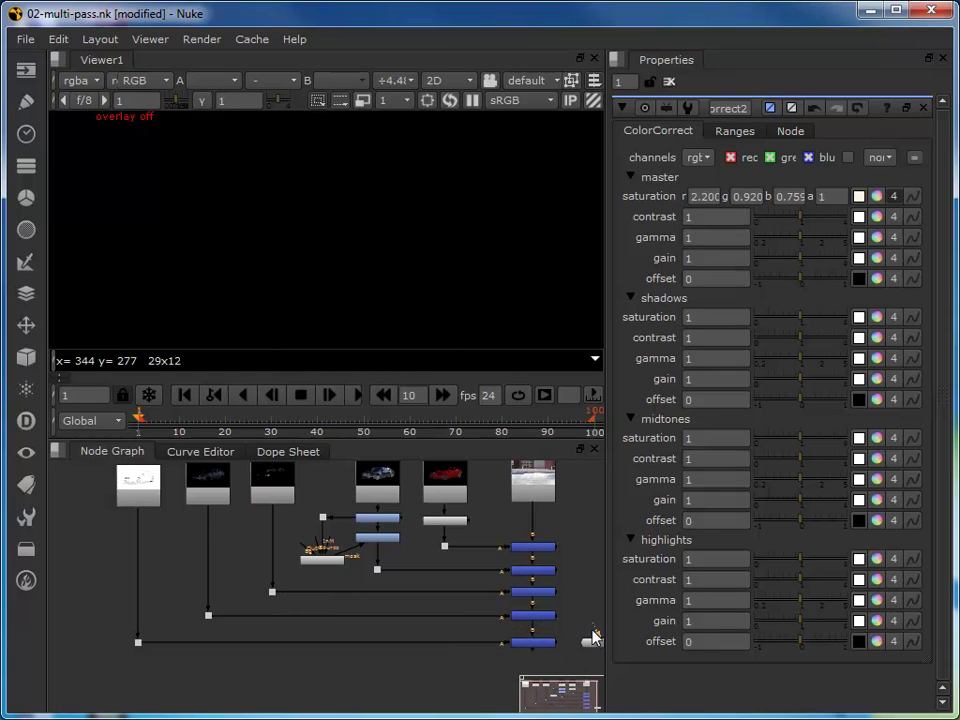
drag(594, 634, 542, 643)
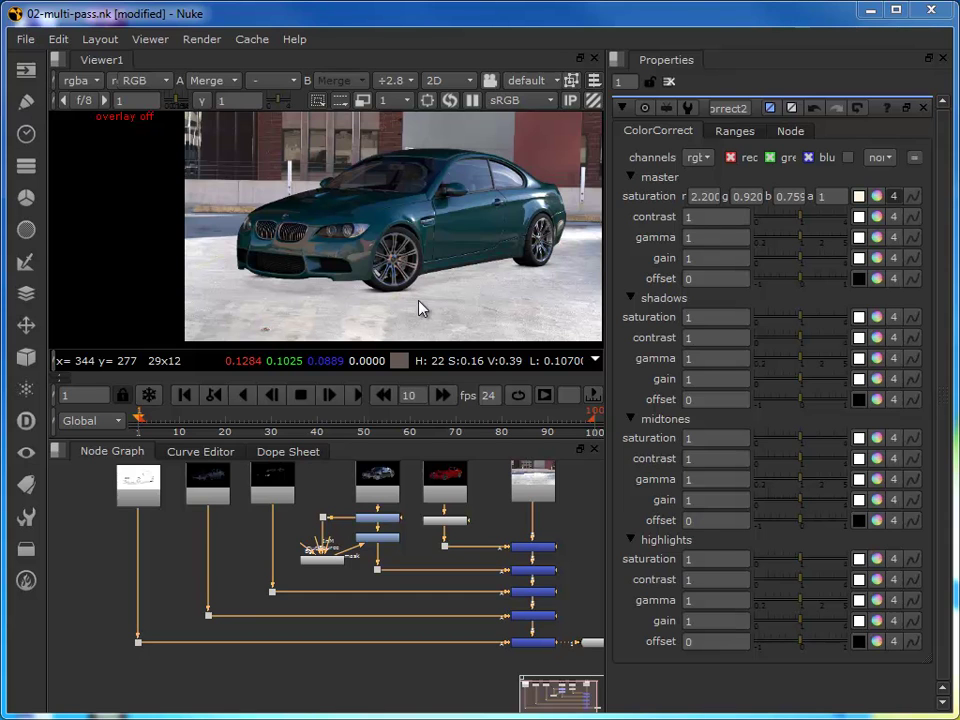
Disable and re-enable the refraction pass repeatedly to examine its contribution to the composite
click(258, 483)
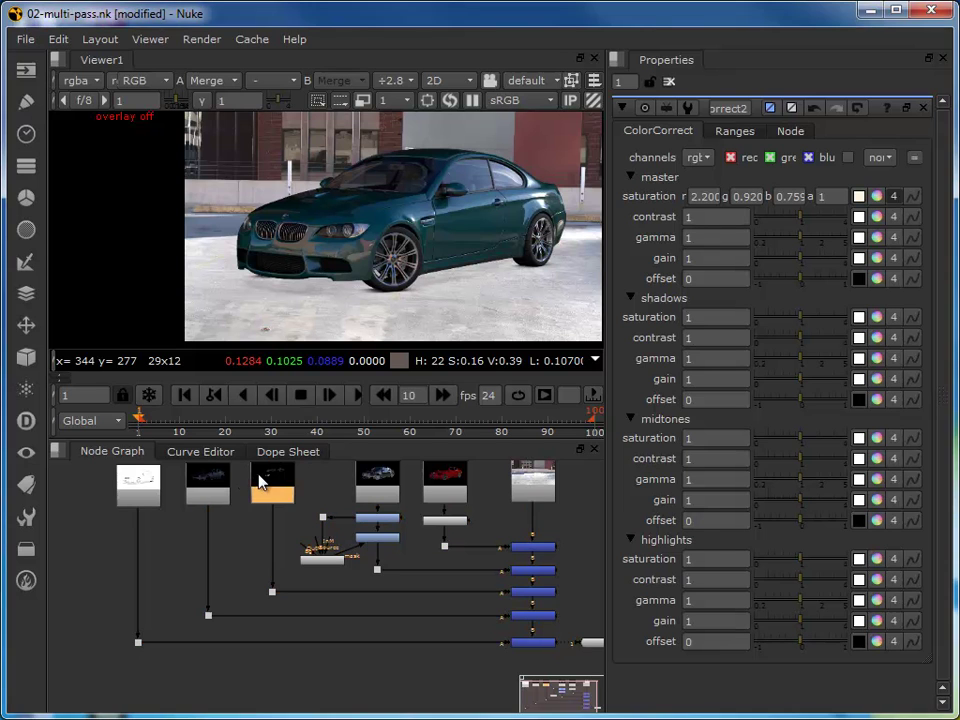
key(d)
key(d)
key(d)
key(d)
key(d)
key(d)
key(d)
Add a Blur node after the refraction pass, try a size of 6.5, and fine-tune the size slightly lower
key(Tab)
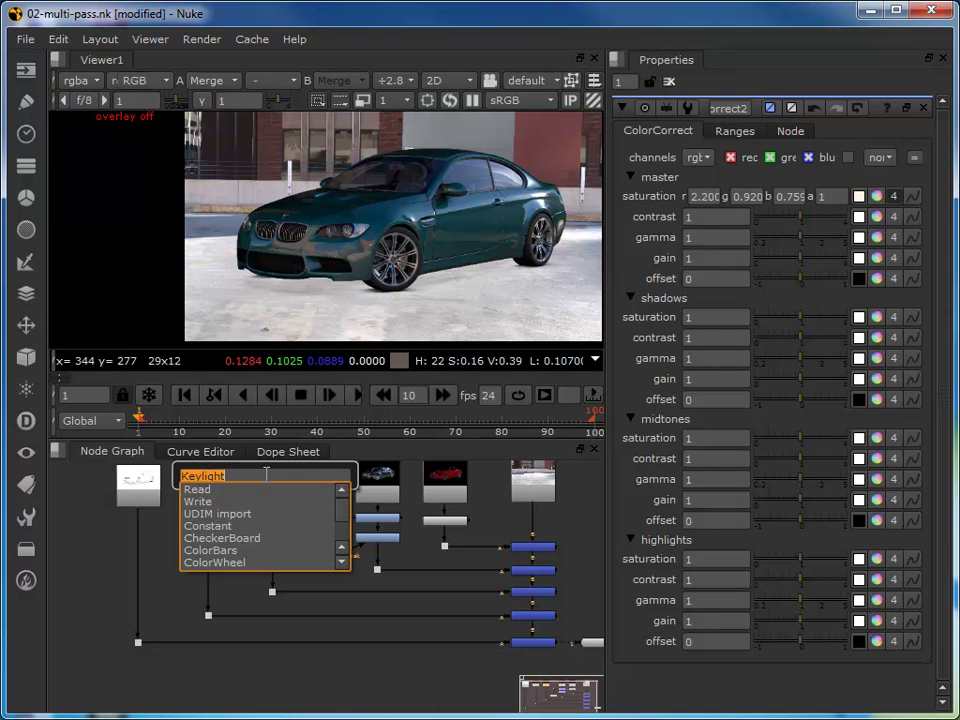
text(blu)
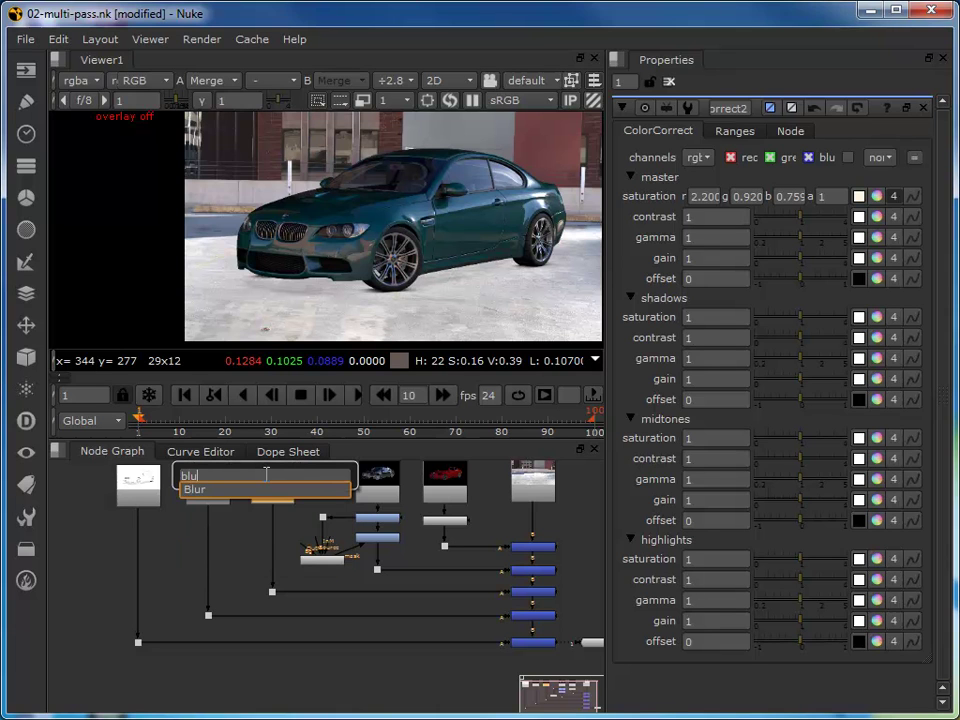
click(207, 492)
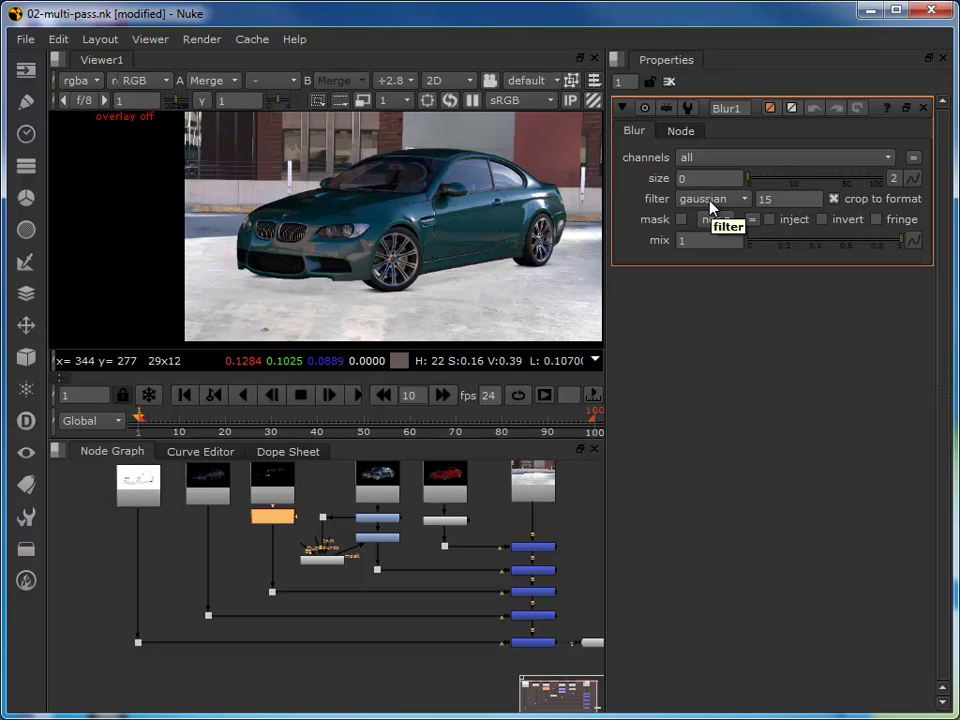
drag(747, 179, 784, 197)
scroll(187, 217, up, 2)
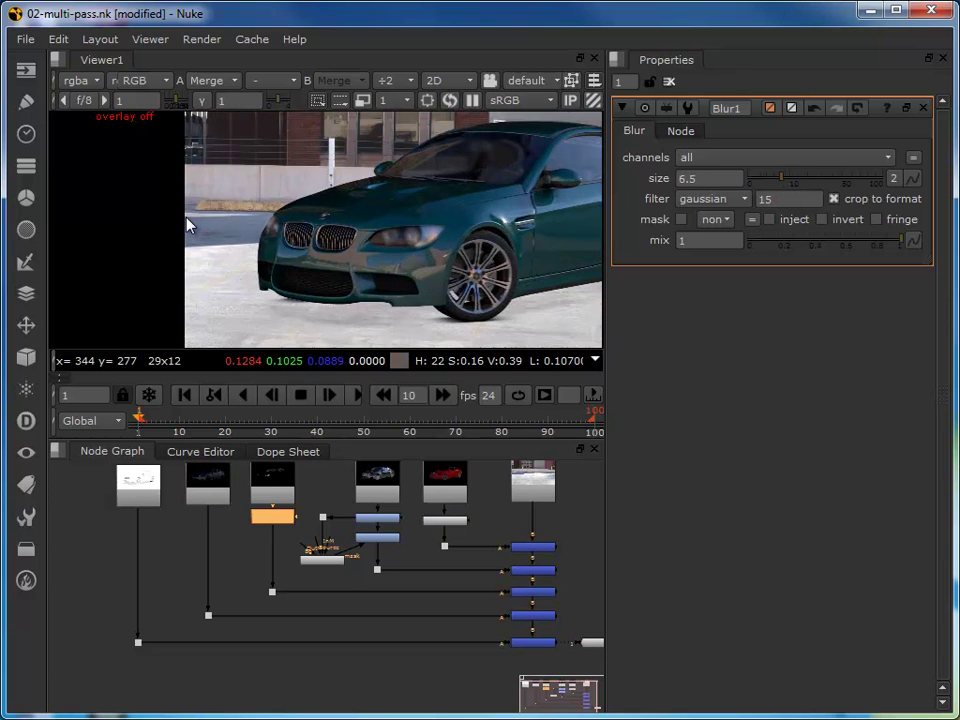
mouse_move(776, 182)
mouse_down()
mouse_move(716, 195)
mouse_move(775, 183)
mouse_up()
click(773, 179)
Reduce the refraction pass's strength by trying a Merge3 mix of 0.75 and settling on 0.5
click(532, 592)
double_click(532, 592)
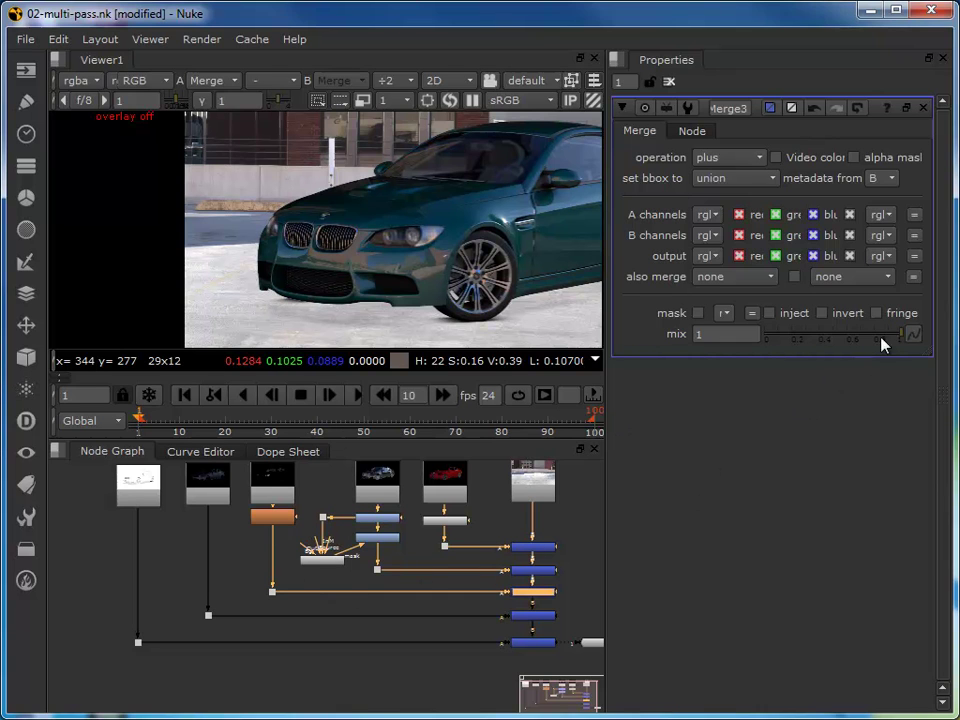
drag(903, 342, 866, 348)
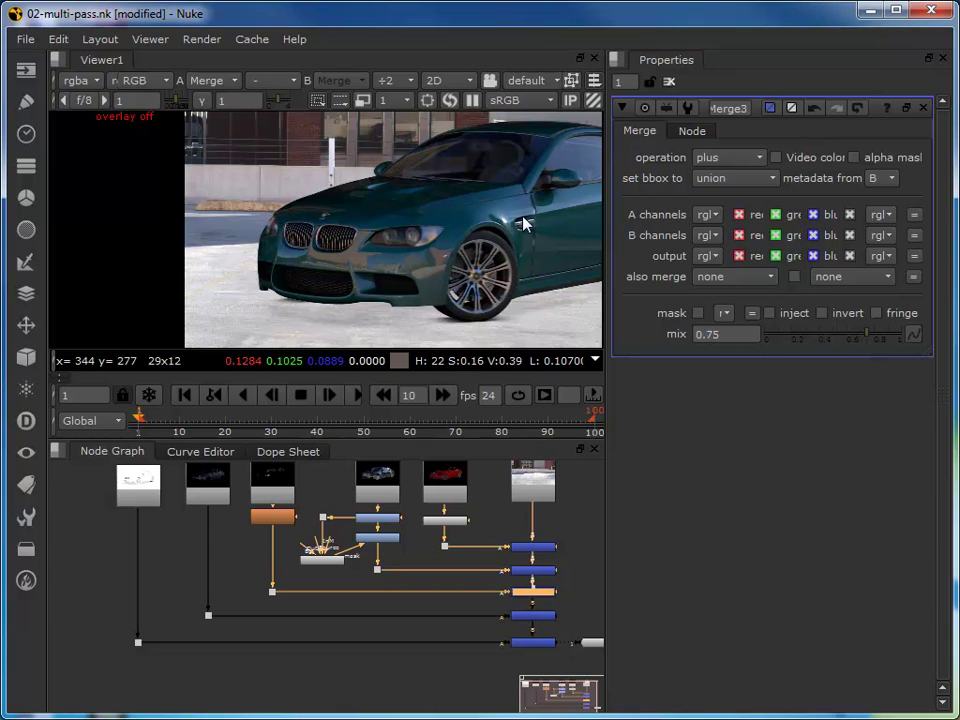
click(270, 486)
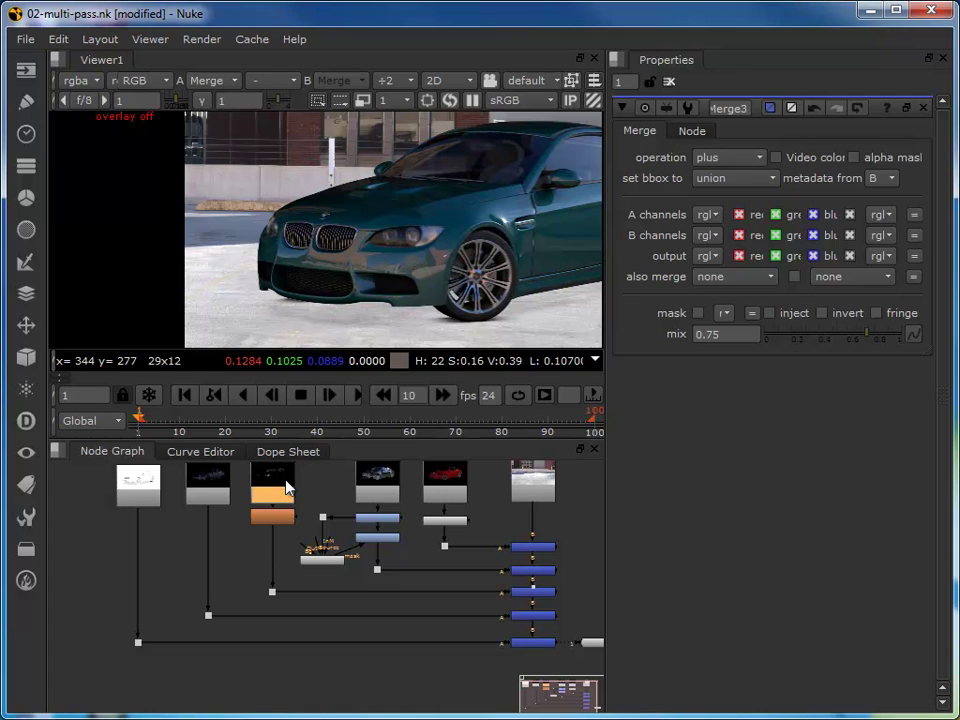
drag(870, 340, 835, 346)
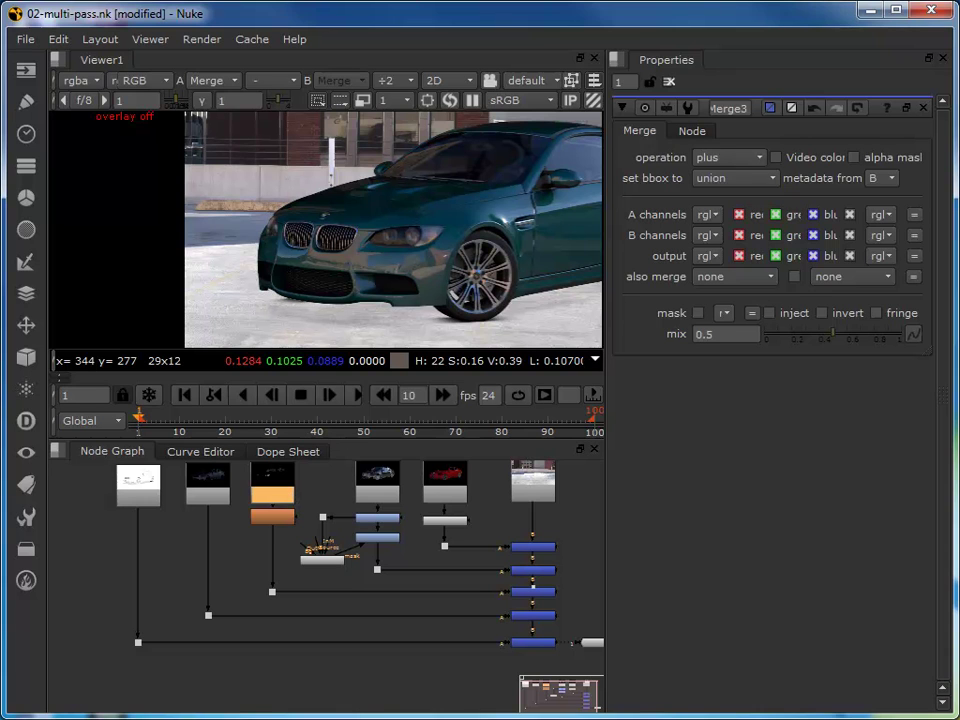
Disable and re-enable the pass that feeds the fourth merge to examine its contribution to the car
click(207, 483)
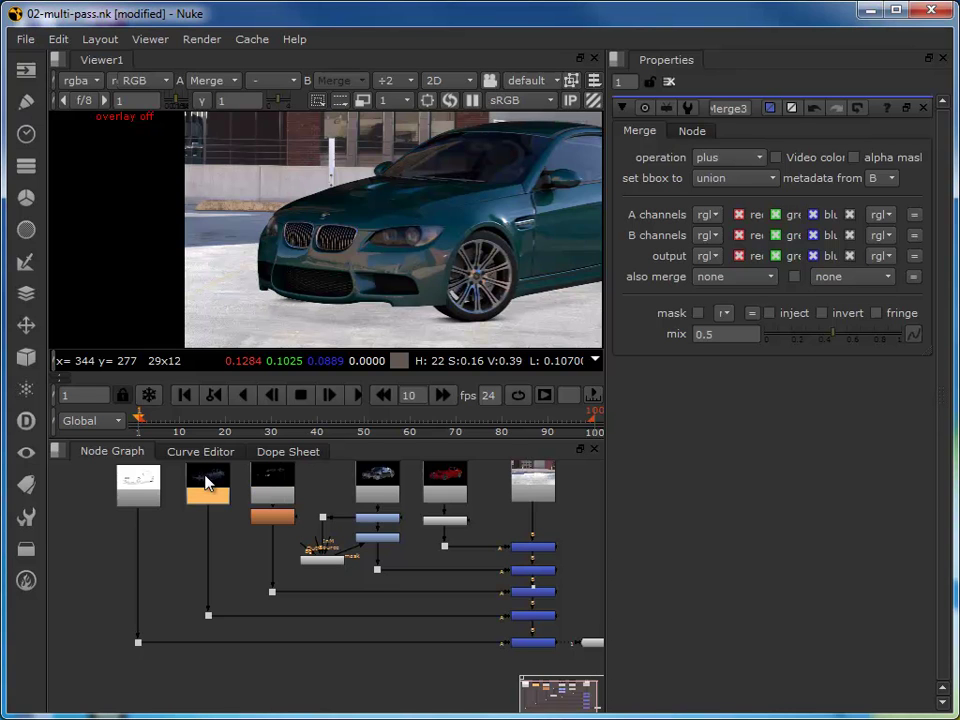
key(d)
key(d)
key(d)
key(d)
key(d)
key(d)
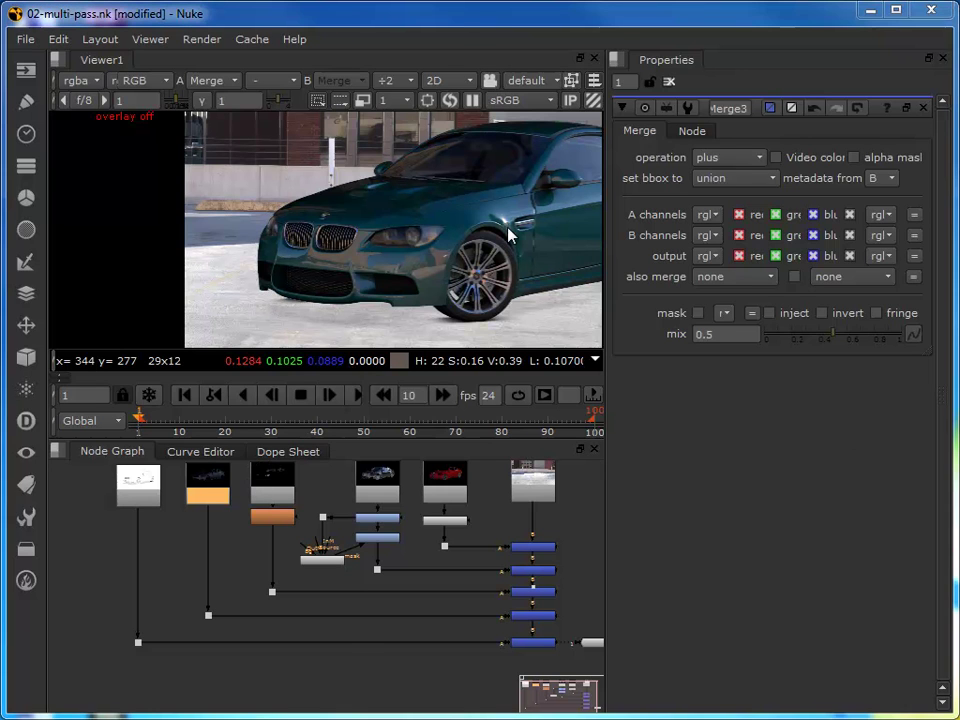
Add a Glow node after the pass that feeds the fourth merge
scroll(508, 240, down, 2)
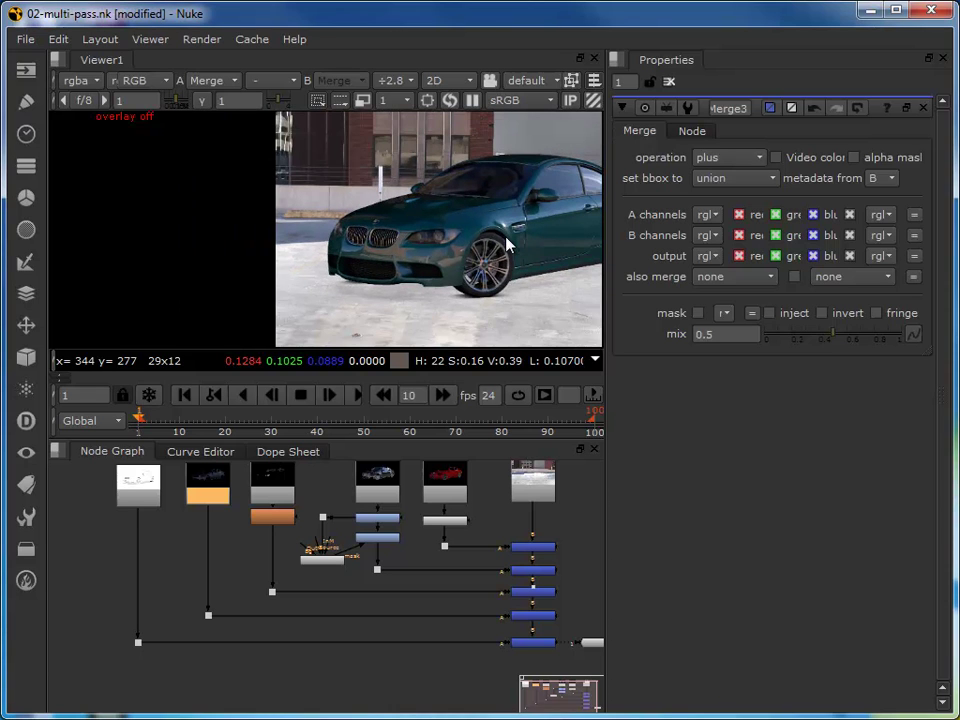
middle_drag(440, 285, 305, 292)
scroll(305, 292, up, 1)
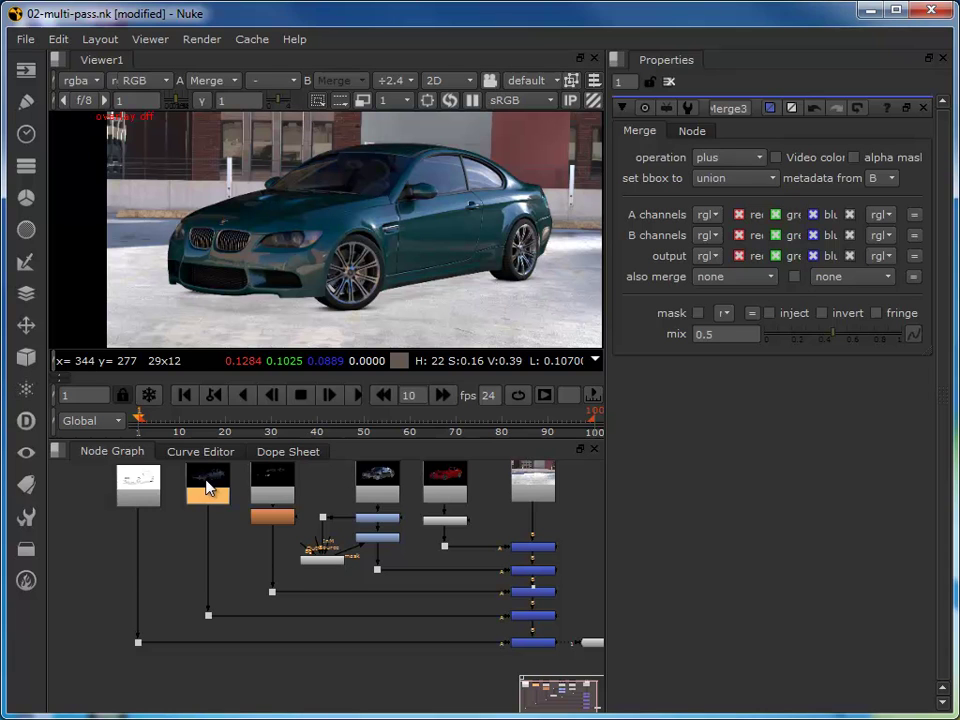
key(Tab)
text(glow)
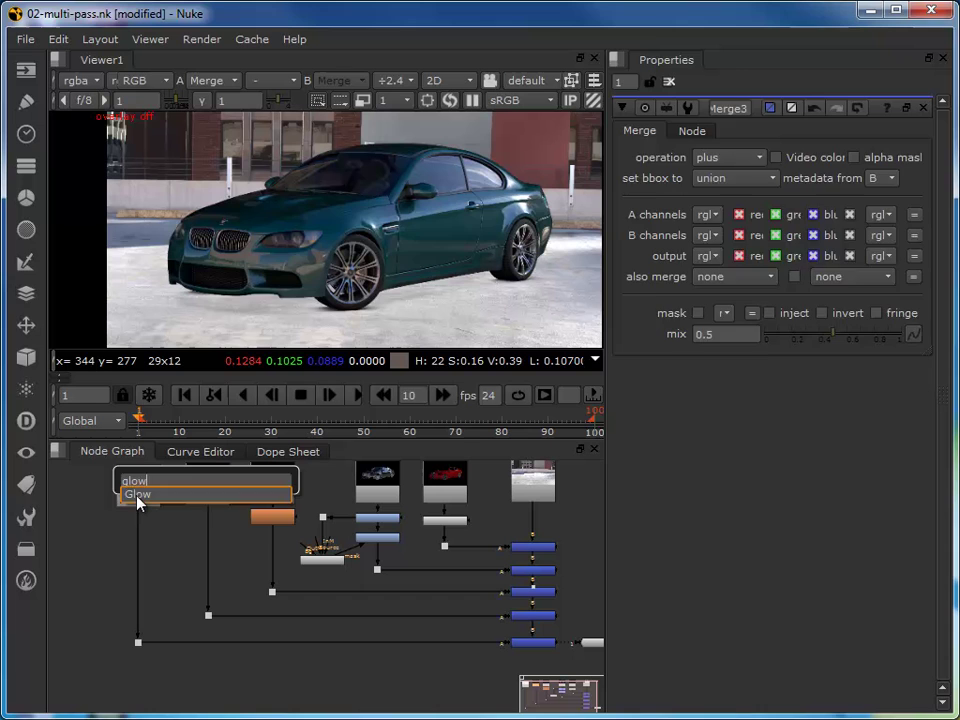
key(Return)
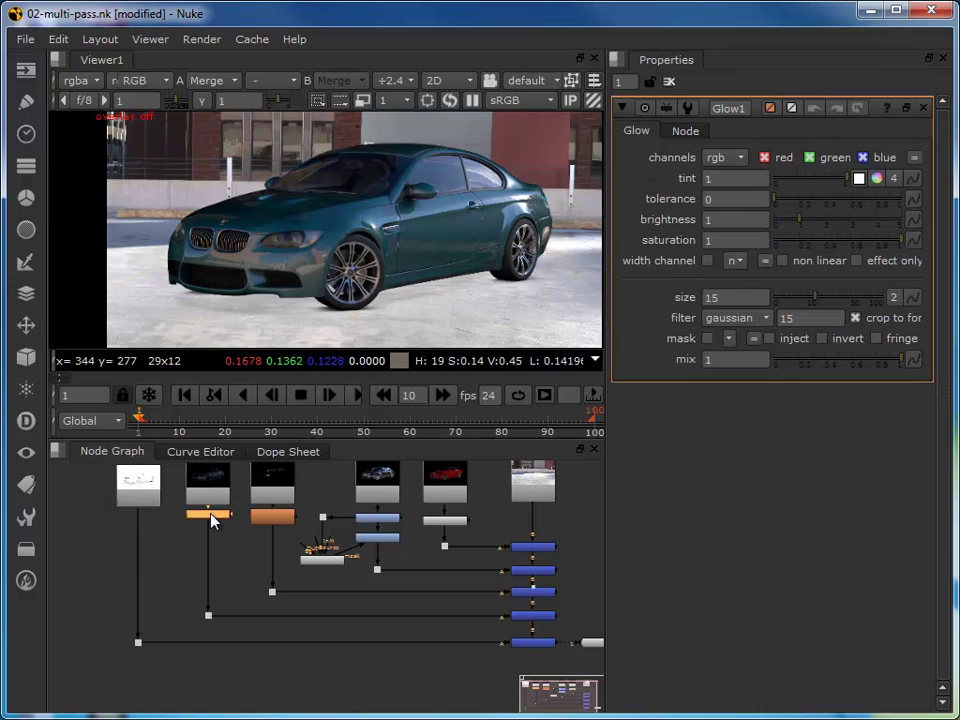
Disable and re-enable Glow1 repeatedly to compare the car with and without the glow
key(d)
key(d)
key(d)
key(d)
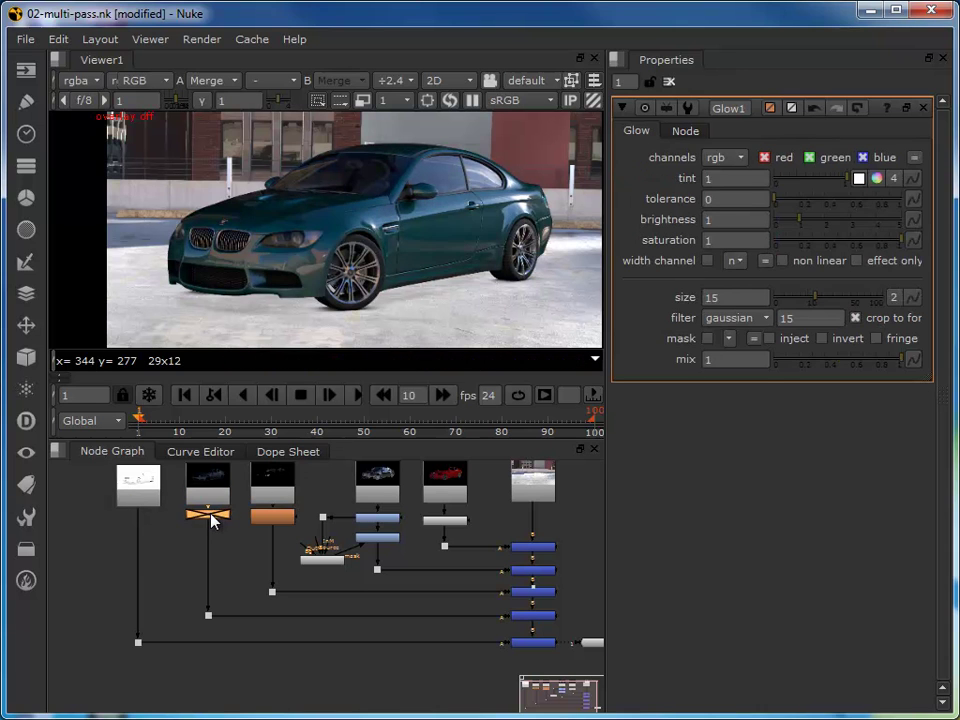
key(d)
key(d)
key(d)
key(d)
key(d)
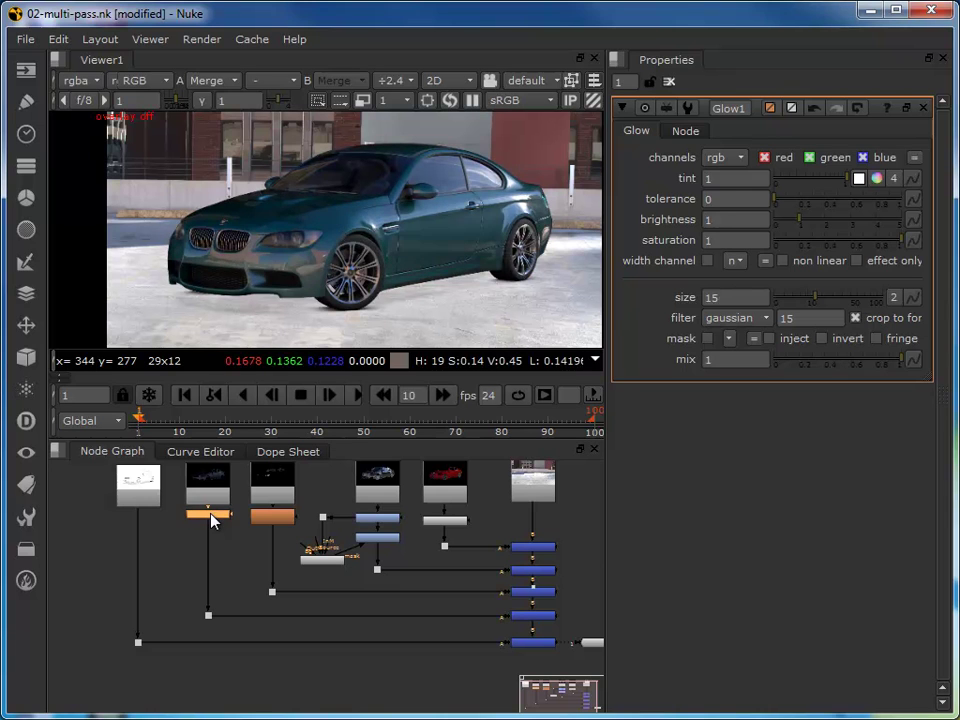
key(d)
Tint Glow1 to about red 0.47, green 0.45 and blue 0.49, set its mix to 0.9, and compare it on and off
ctrl+click(205, 197)
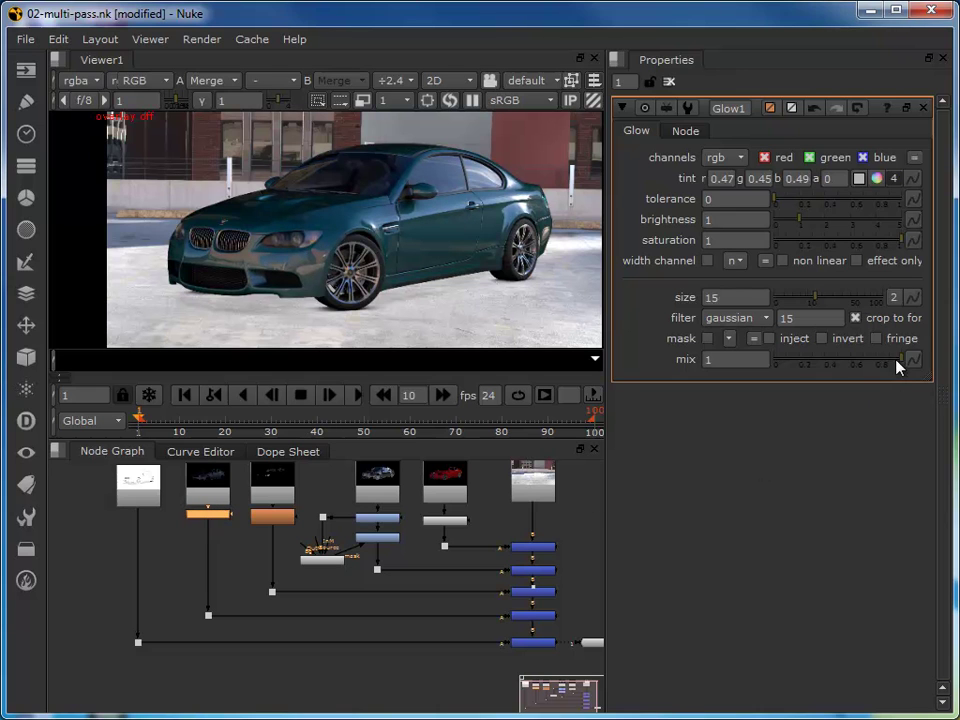
drag(902, 364, 890, 374)
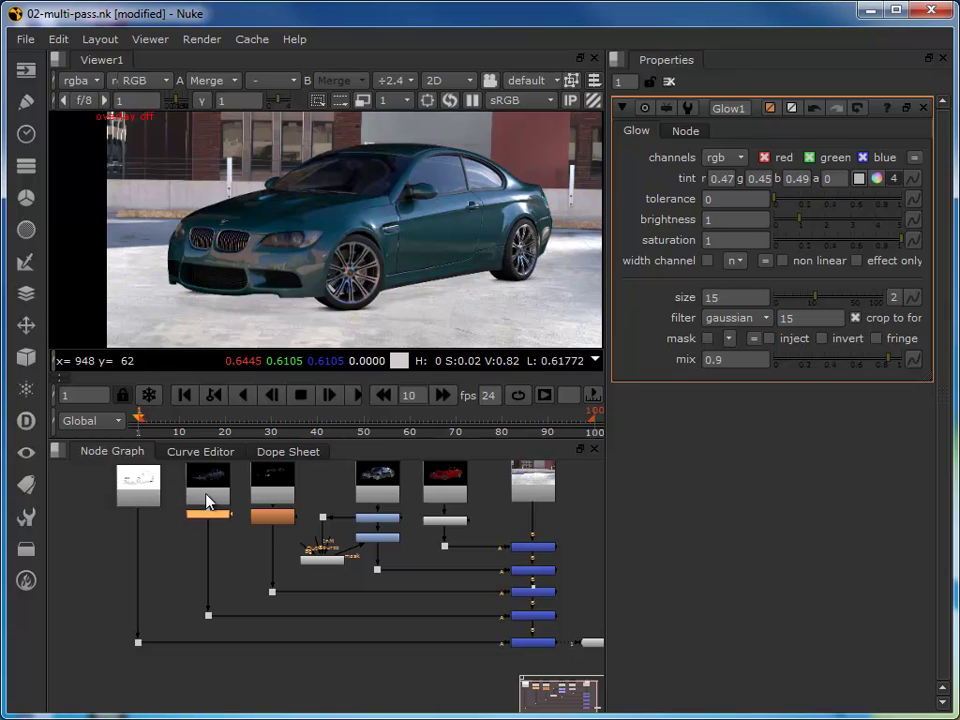
key(d)
key(d)
key(d)
key(d)
key(d)
key(d)
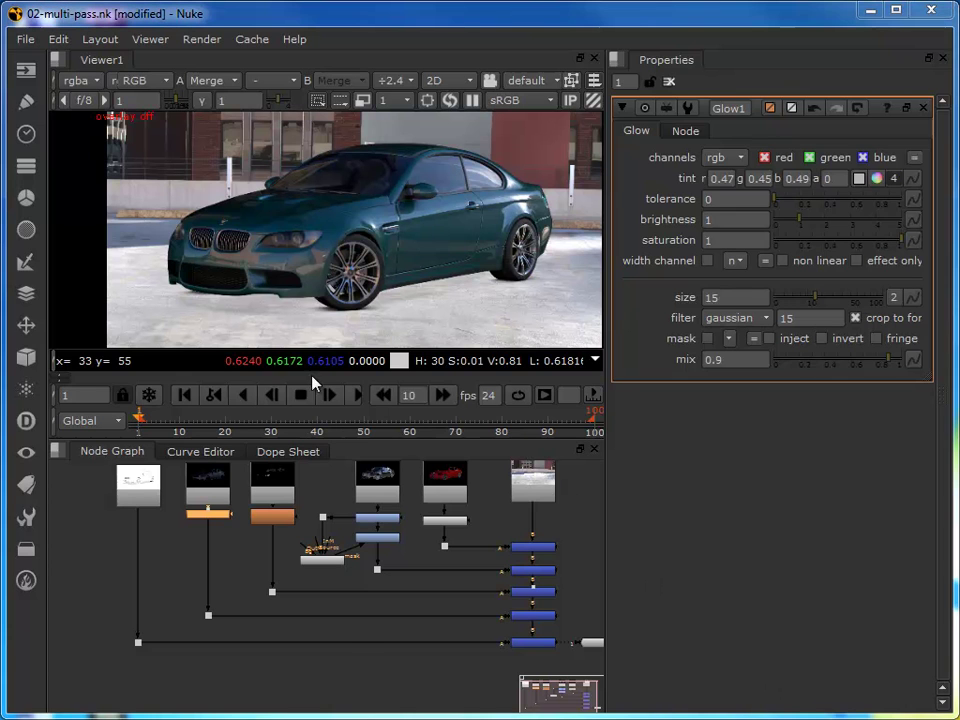
Disable and re-enable the final multiply merge repeatedly to examine the effect of the white shading pass
click(133, 485)
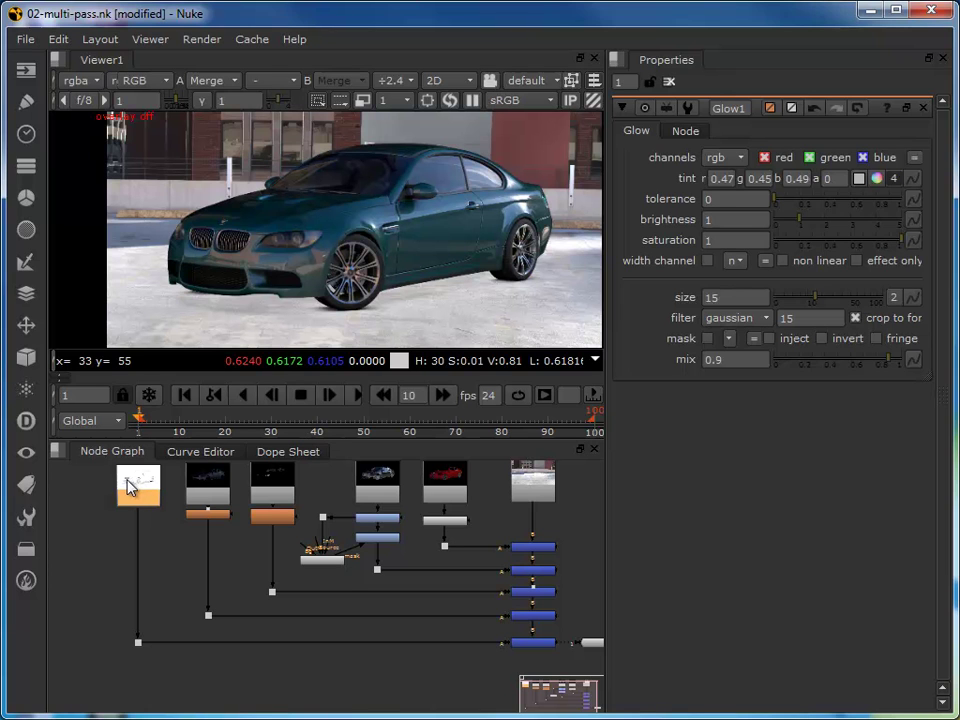
click(526, 643)
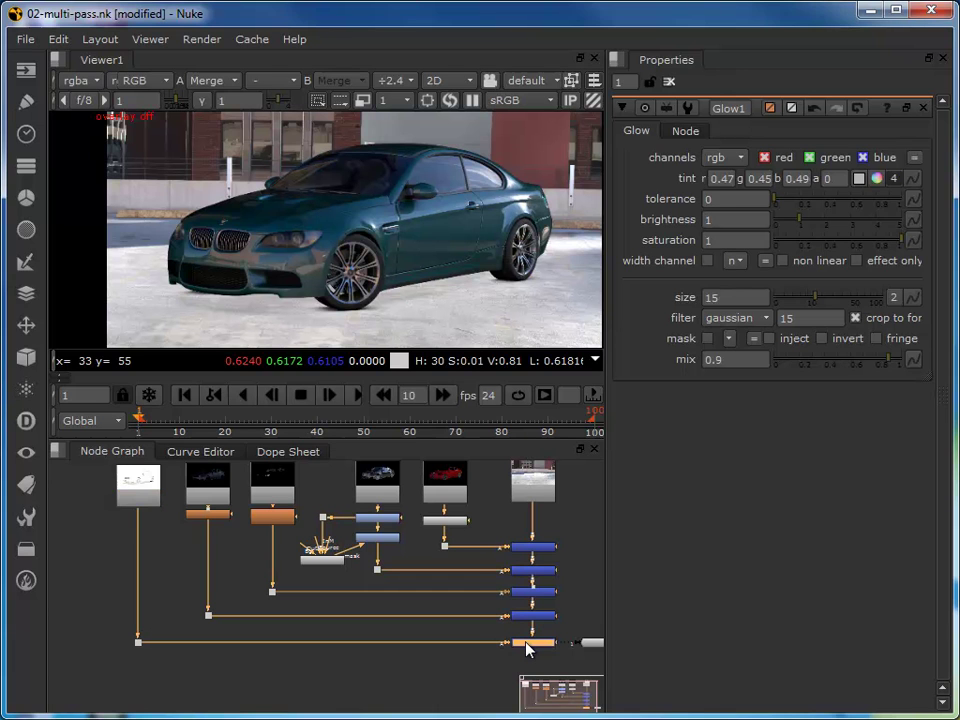
key(d)
key(d)
key(d)
key(d)
key(d)
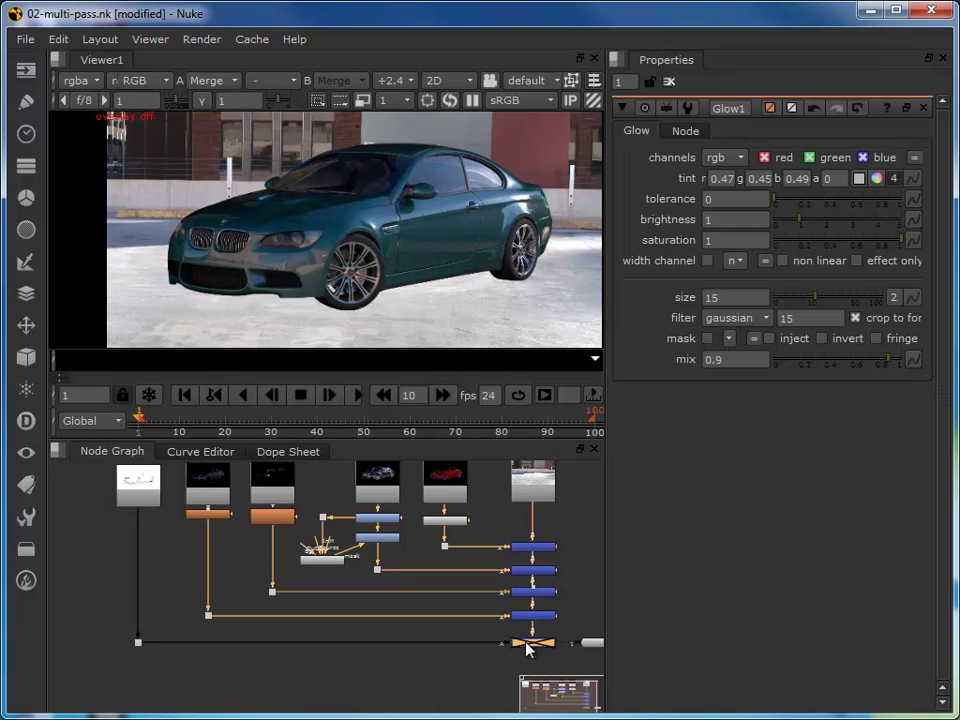
key(d)
key(d)
key(d)
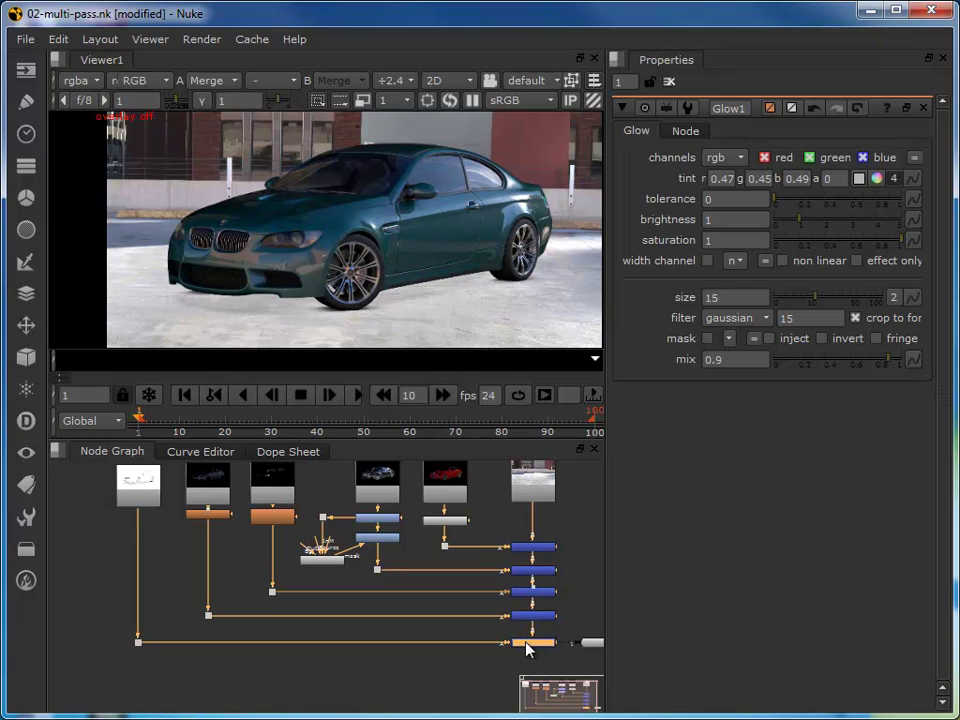
key(d)
key(d)
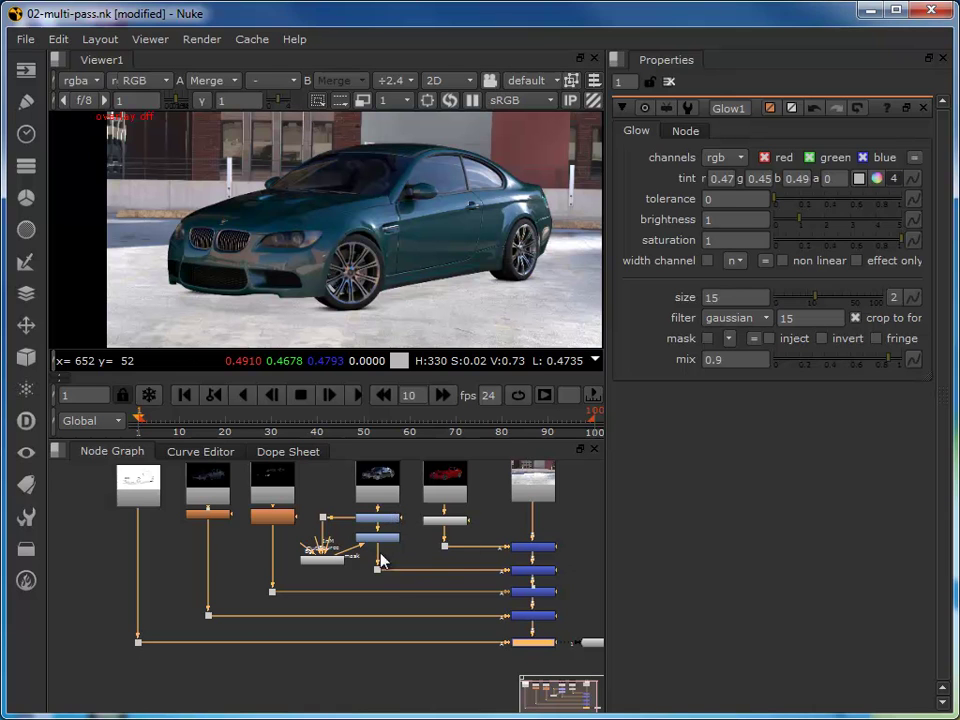
Set the mix of the final multiply merge to 0.6 and check the whole car in the viewer
double_click(530, 645)
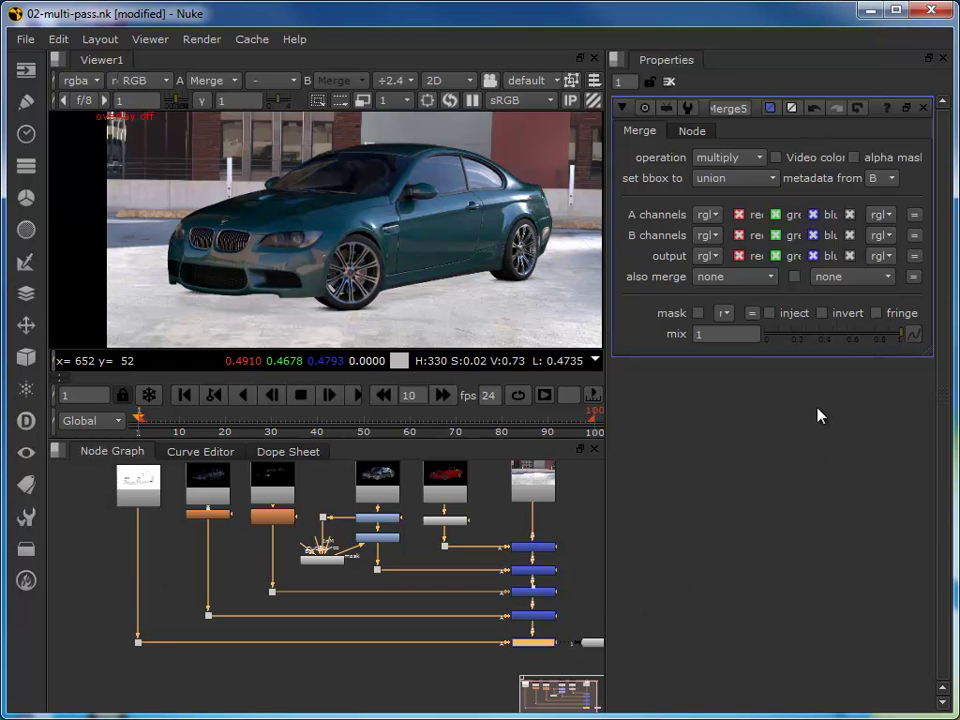
drag(905, 340, 847, 365)
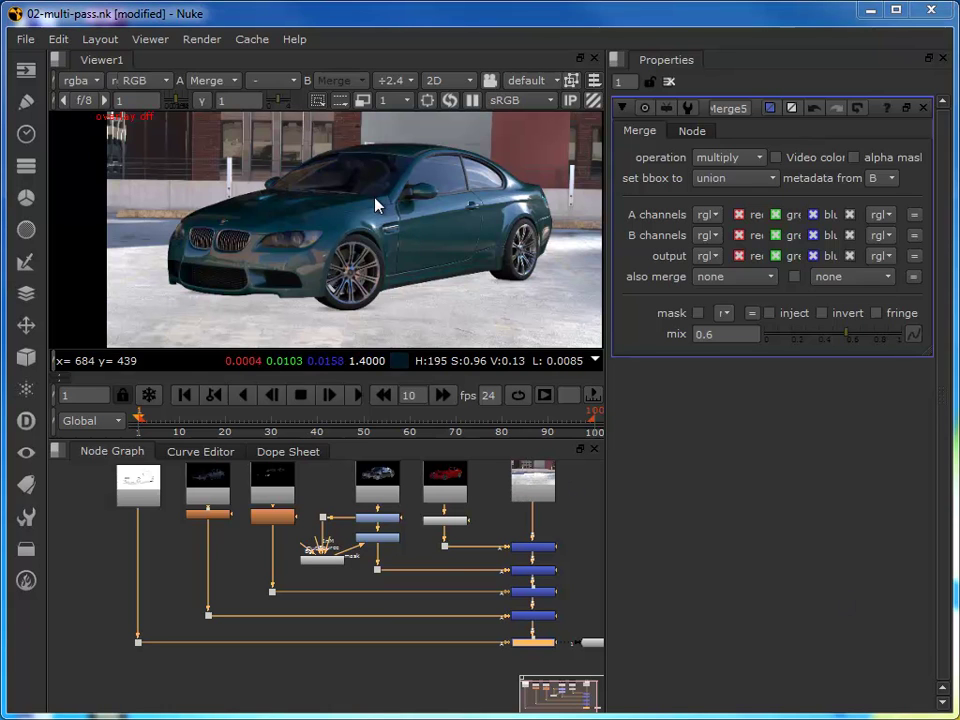
scroll(440, 280, down, 2)
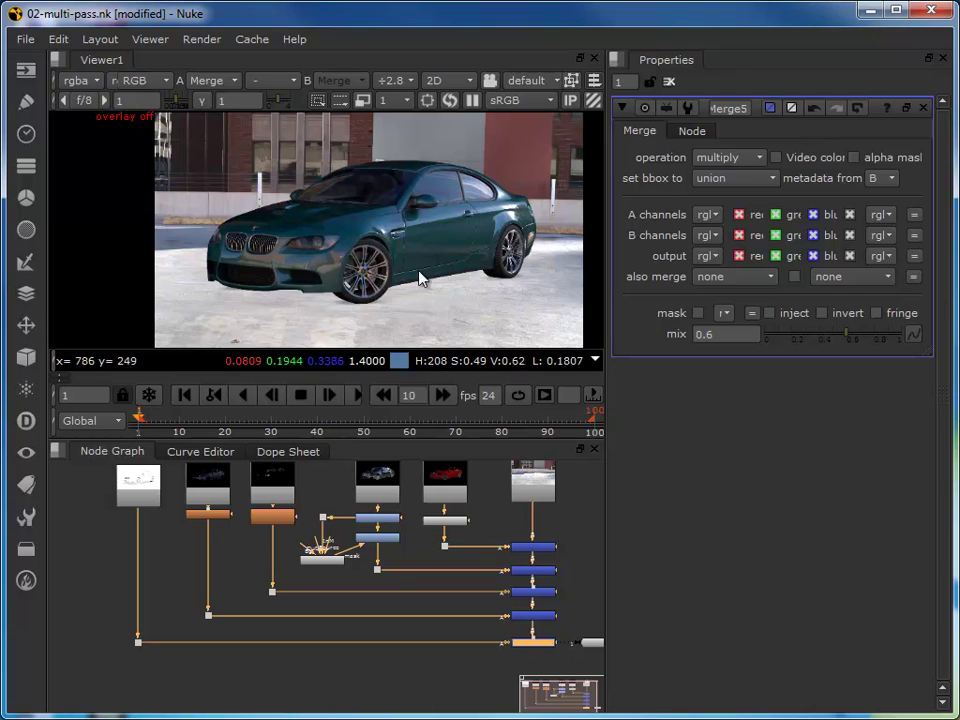